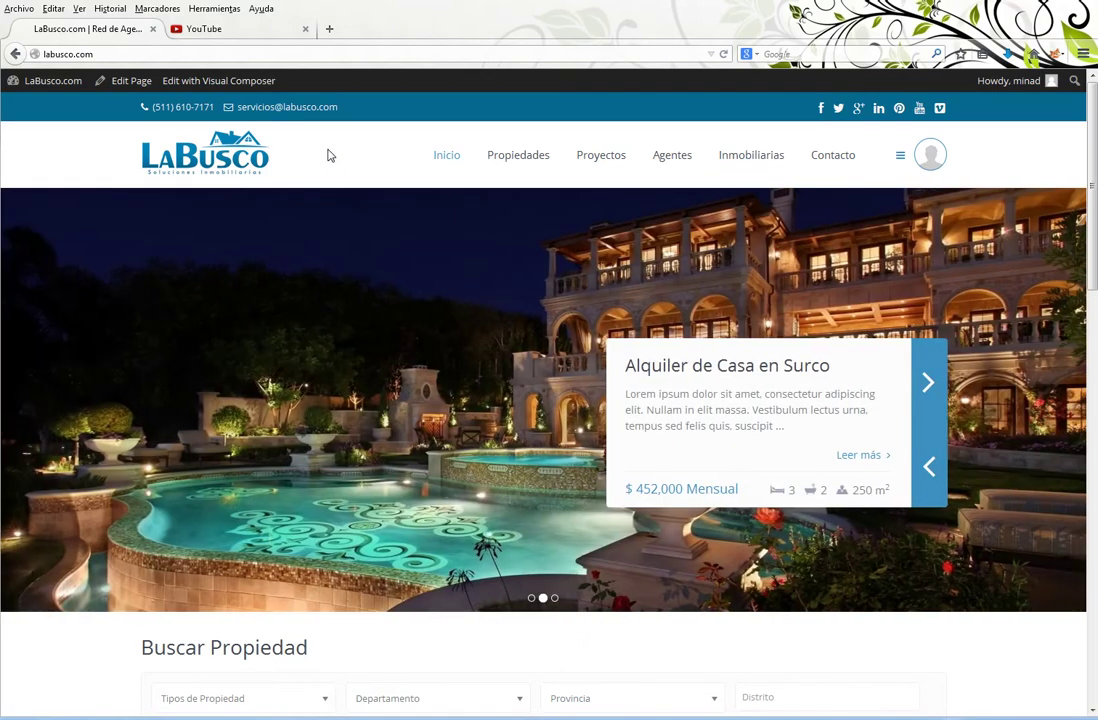
# Look over the home page's property listings and the floating contact form with its input fields.
pyautogui.scroll(-10, 1024, 566)
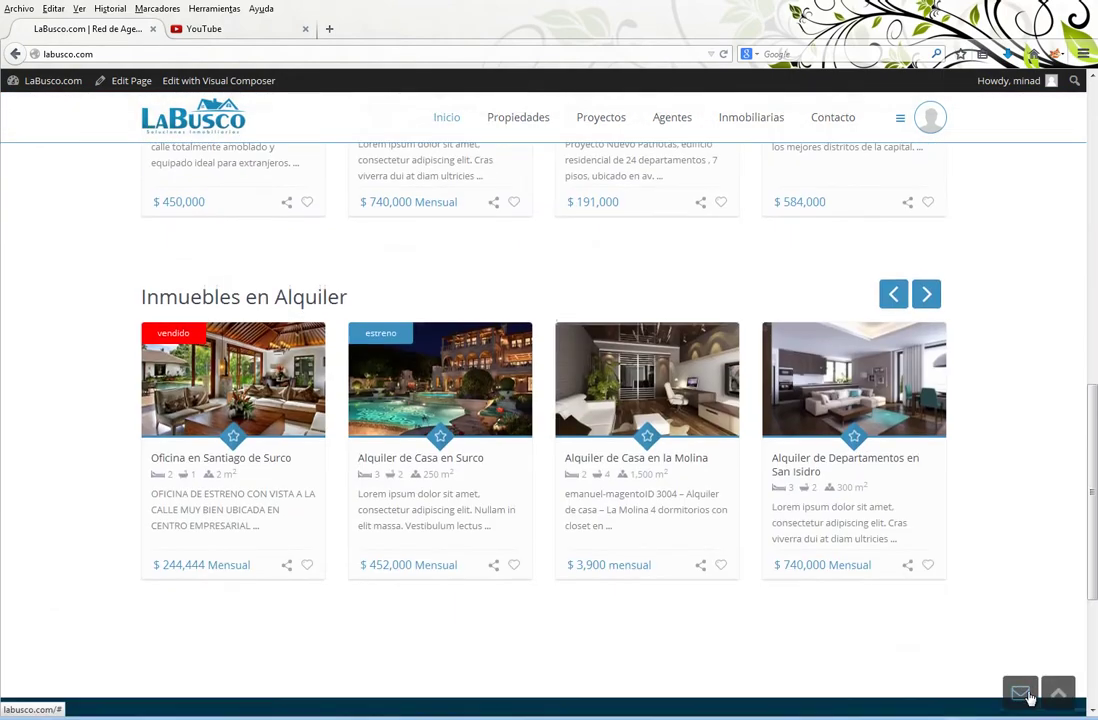
pyautogui.click(1020, 692)
pyautogui.scroll(-2, 1020, 600)
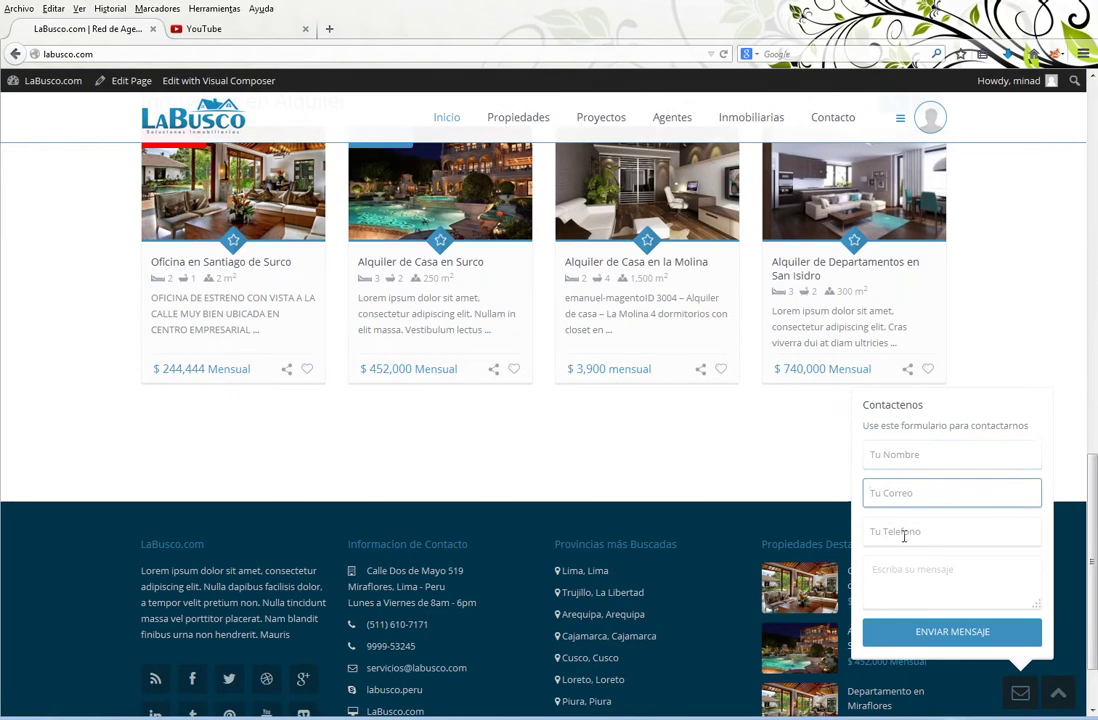
pyautogui.click(907, 570)
pyautogui.scroll(15, 1060, 330)
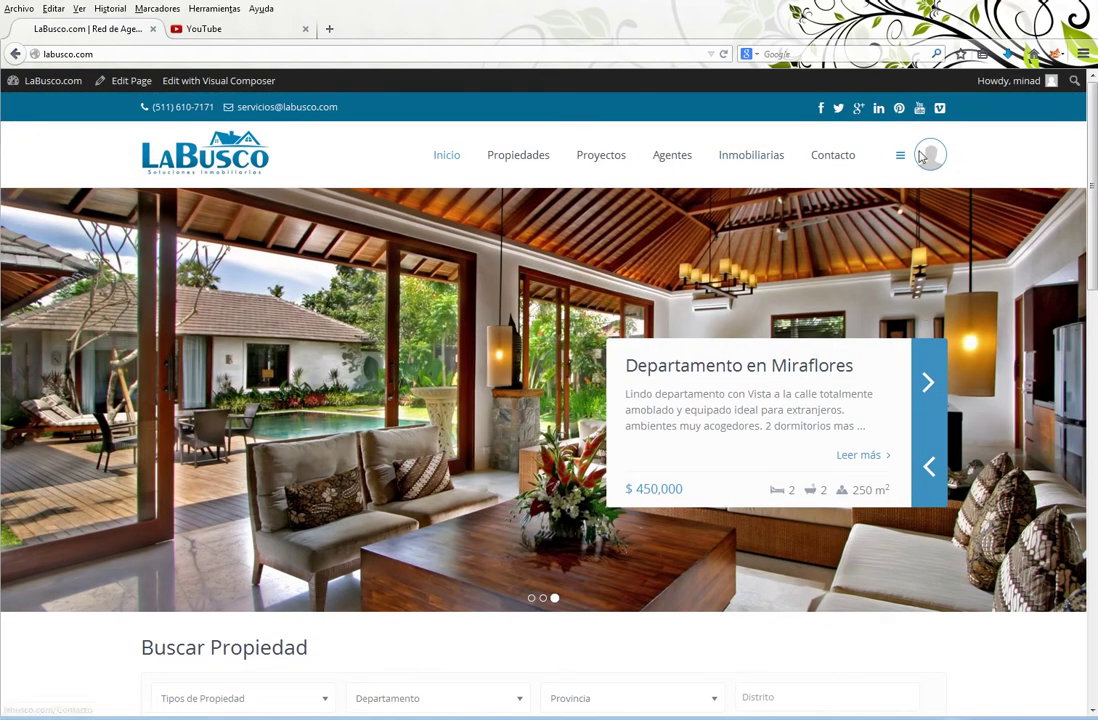
# Open the account's Mi Perfil page and examine its profile fields, packages and password section.
pyautogui.moveTo(926, 160)
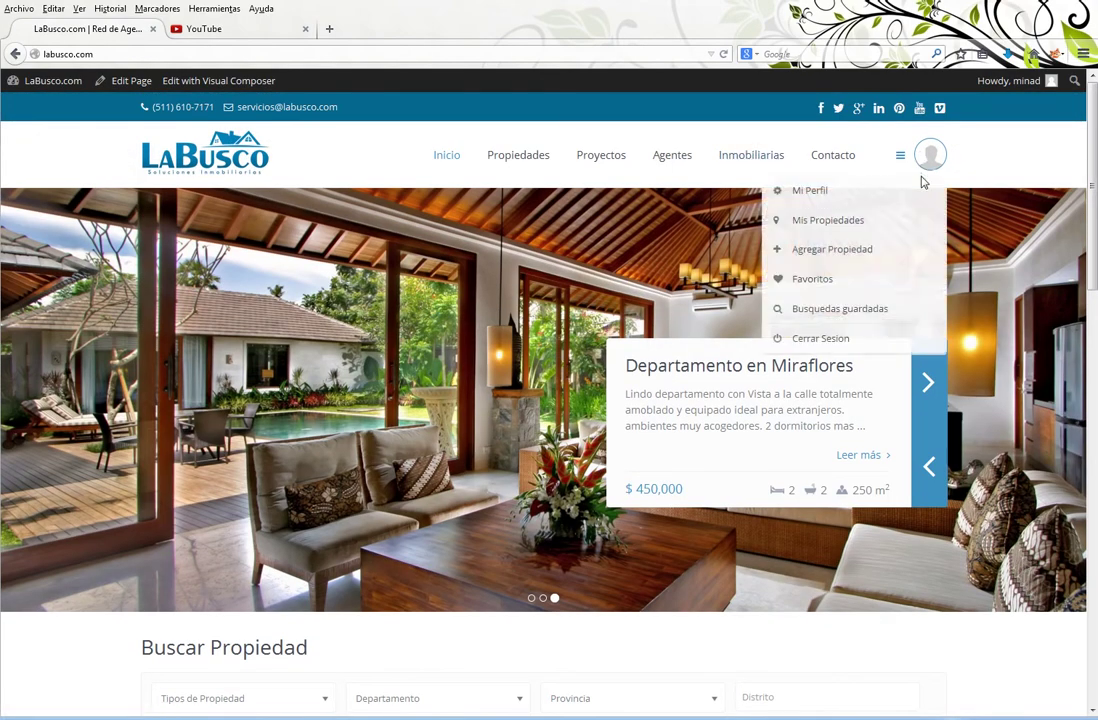
pyautogui.click(850, 191)
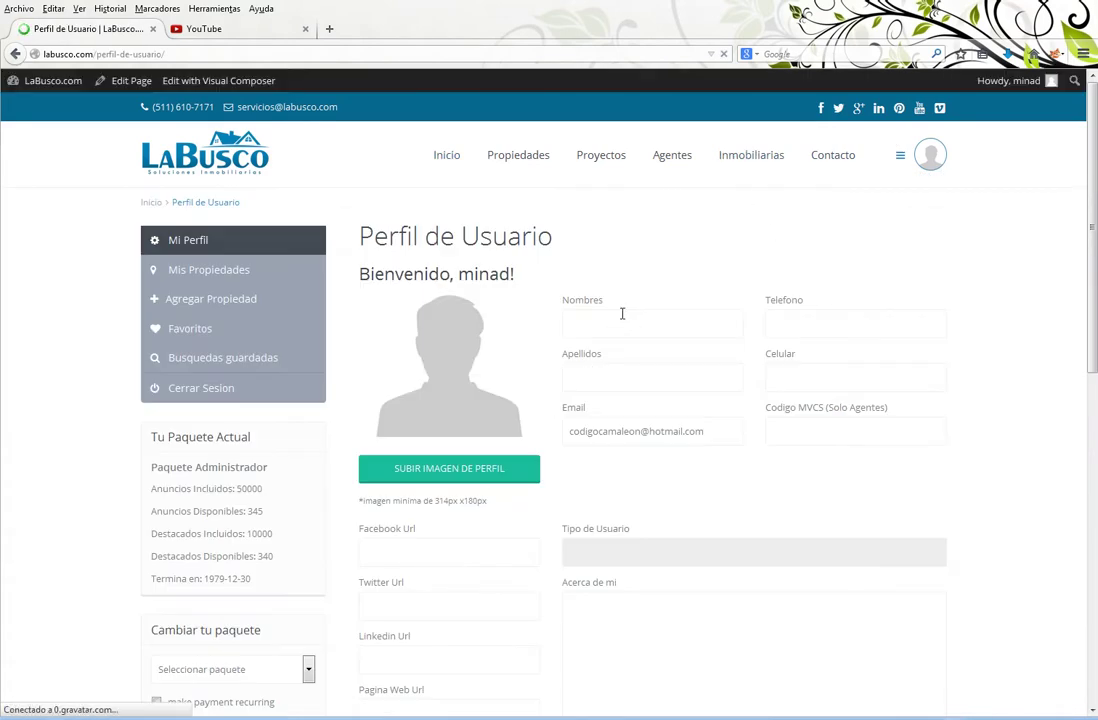
pyautogui.click(622, 318)
pyautogui.click(809, 322)
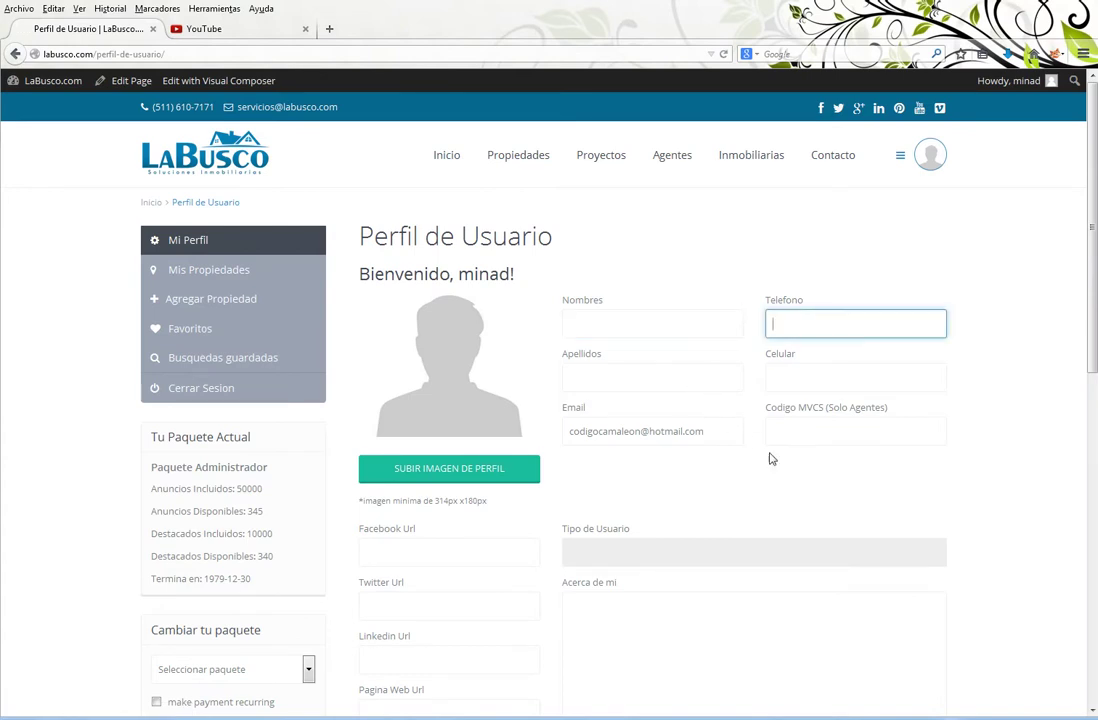
pyautogui.click(815, 435)
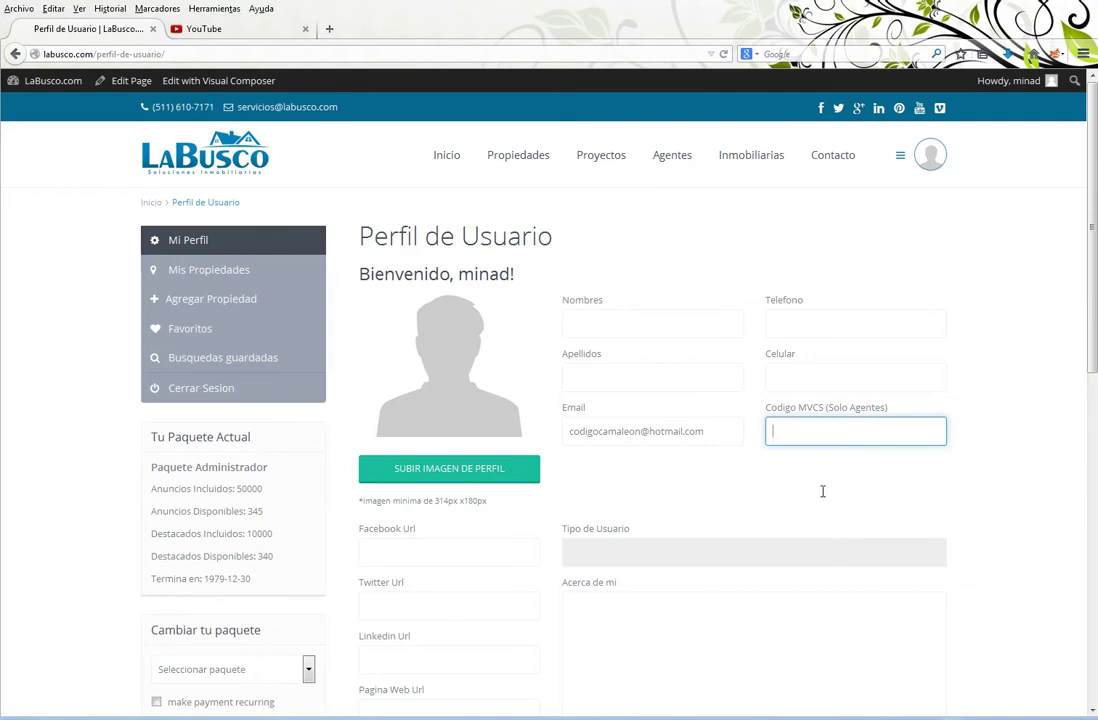
pyautogui.scroll(-6, 822, 491)
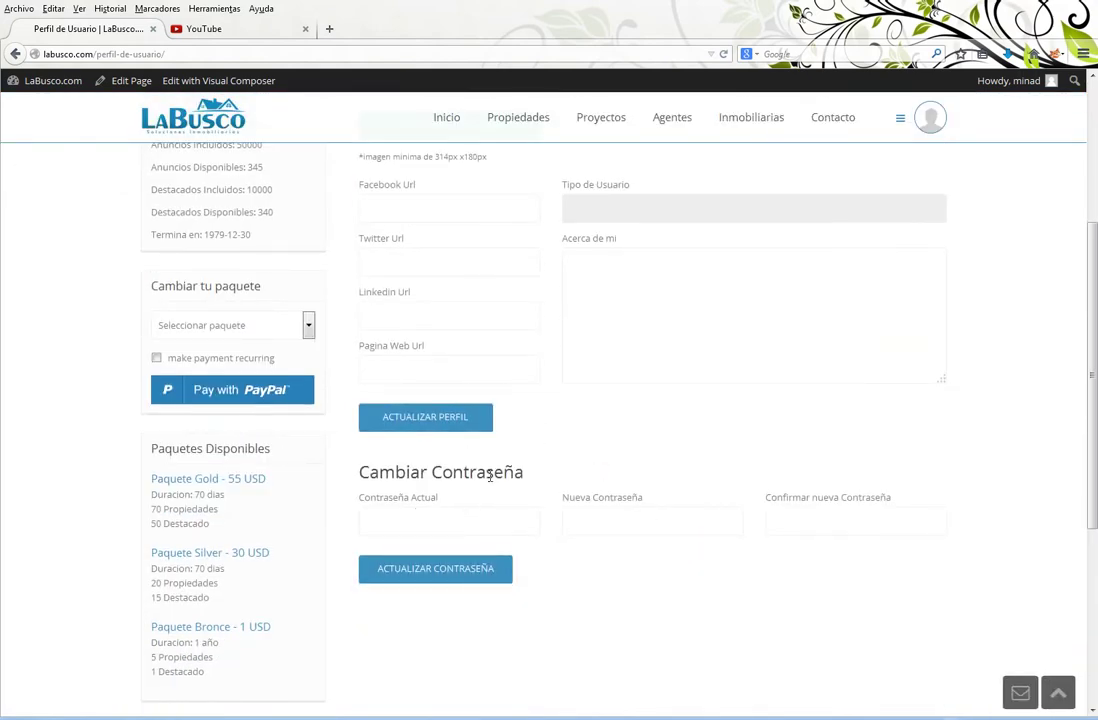
pyautogui.scroll(6, 490, 477)
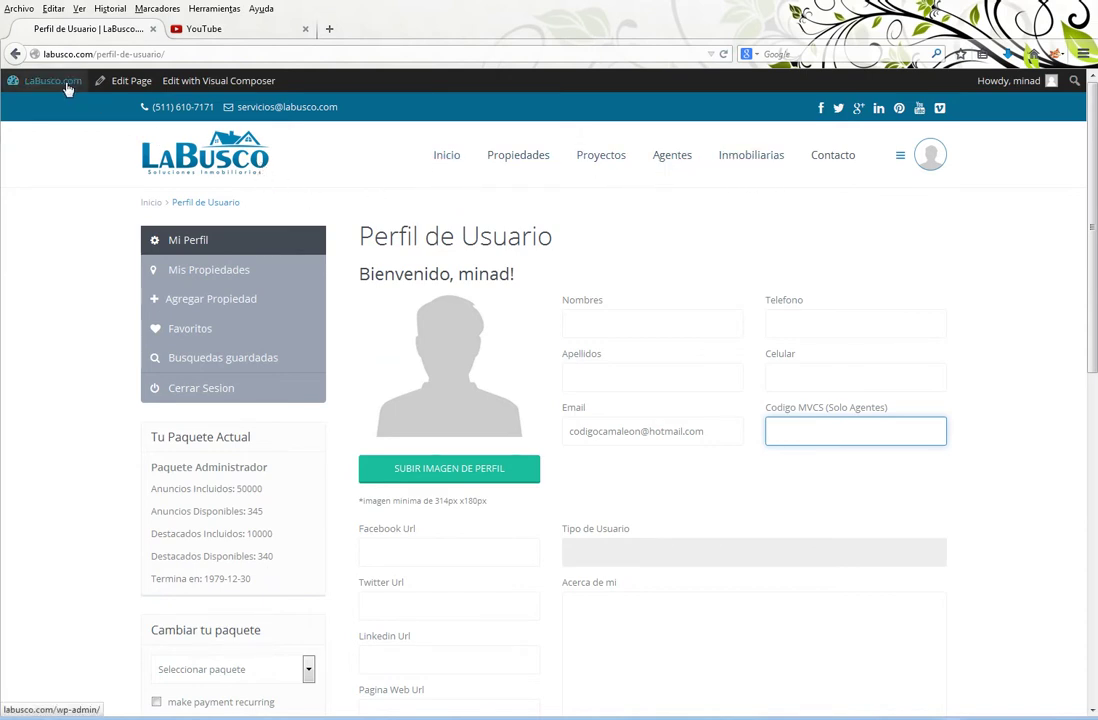
# Open the site's WordPress dashboard from the Mi Perfil page.
pyautogui.moveTo(67, 89)
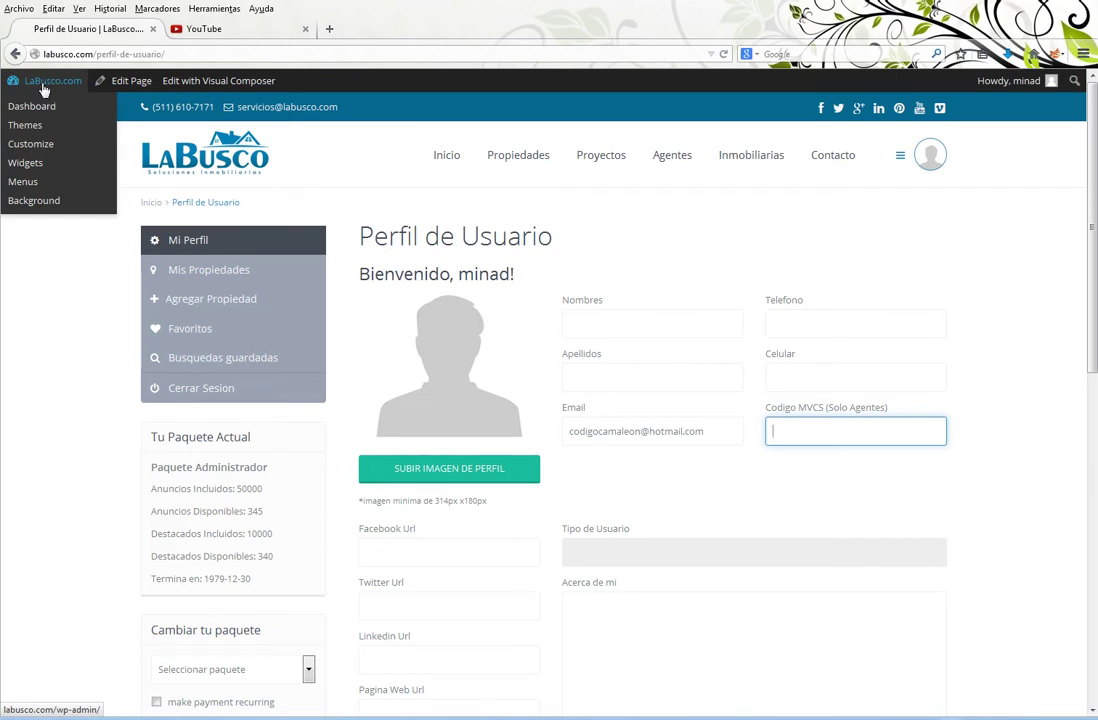
pyautogui.click(28, 100)
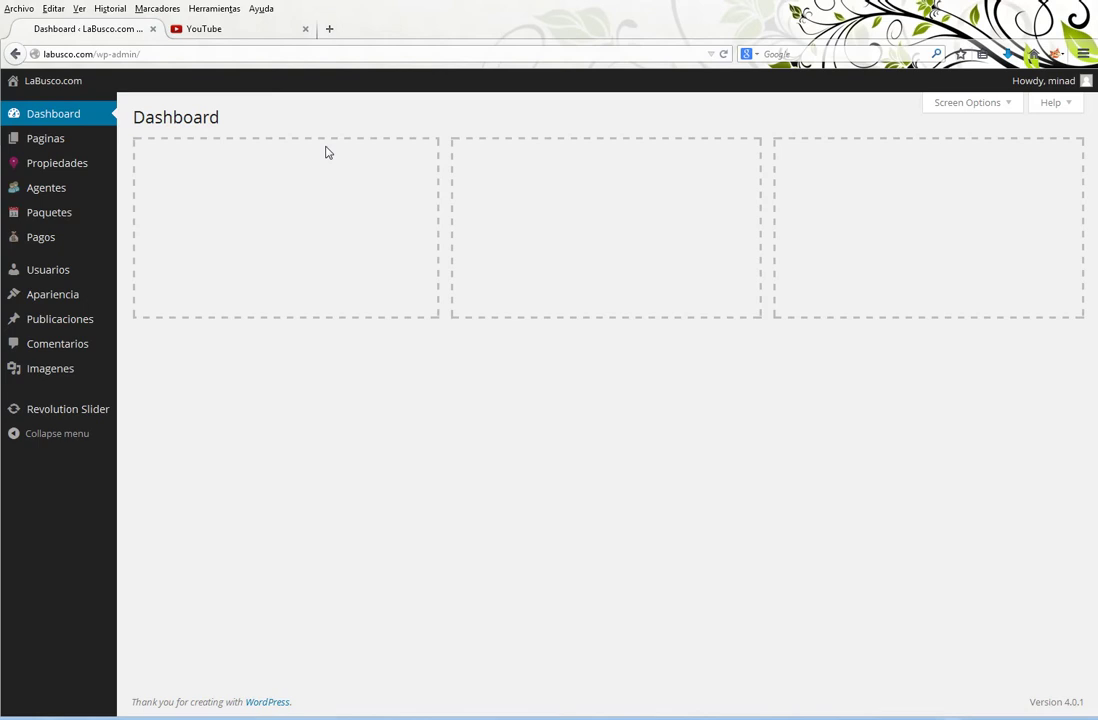
pyautogui.moveTo(45, 139)
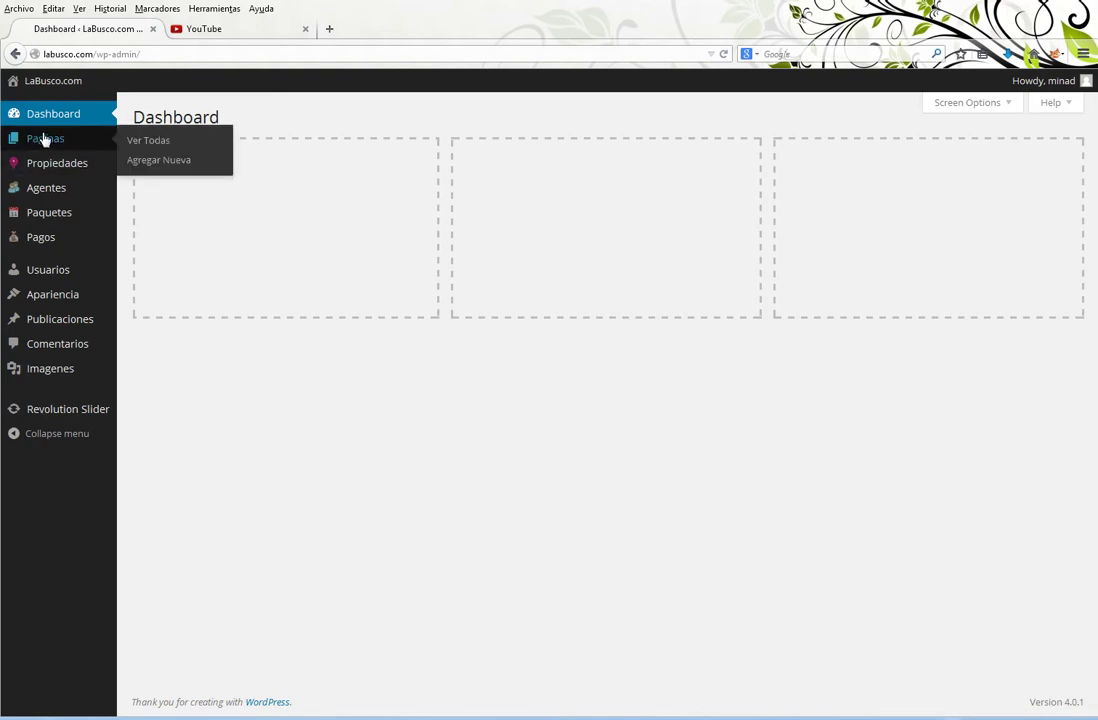
# Open the Agentes list in a new browser tab and show that tab.
pyautogui.moveTo(58, 188)
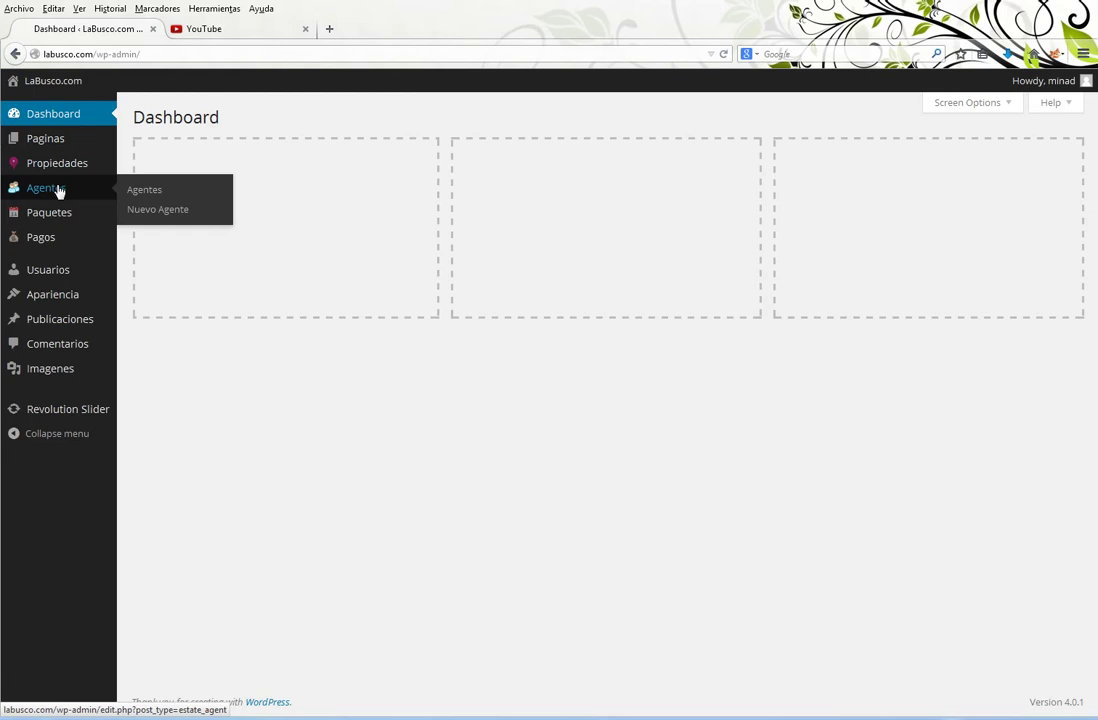
pyautogui.middleClick(58, 191)
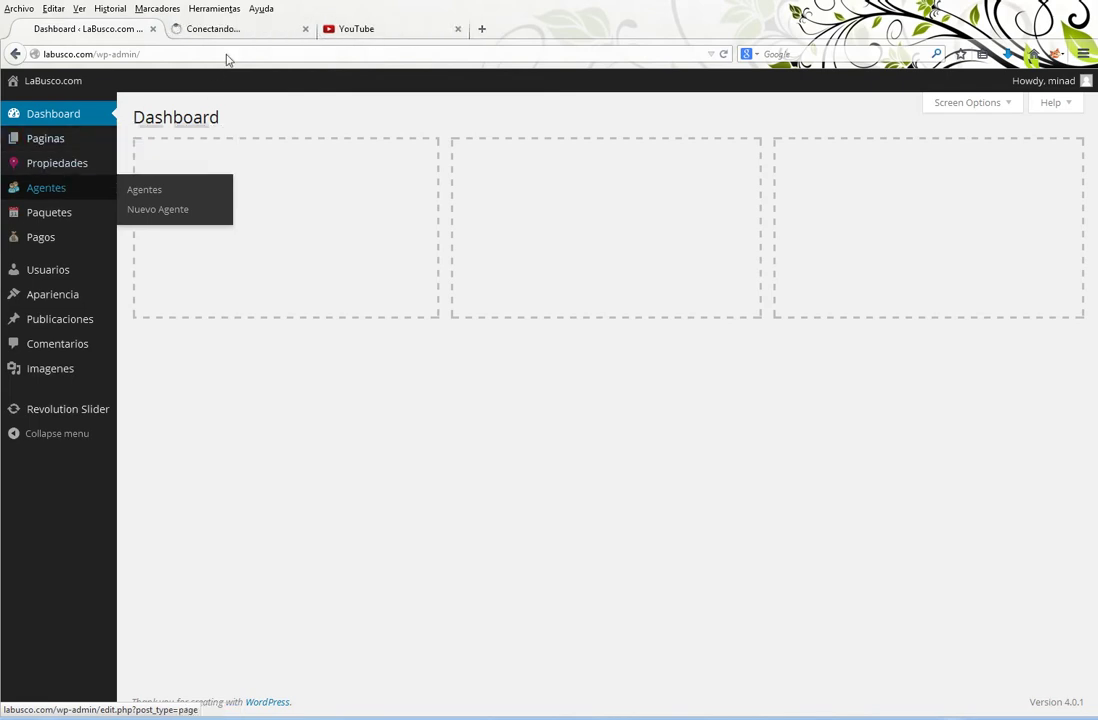
pyautogui.click(236, 34)
pyautogui.click(125, 31)
pyautogui.click(172, 29)
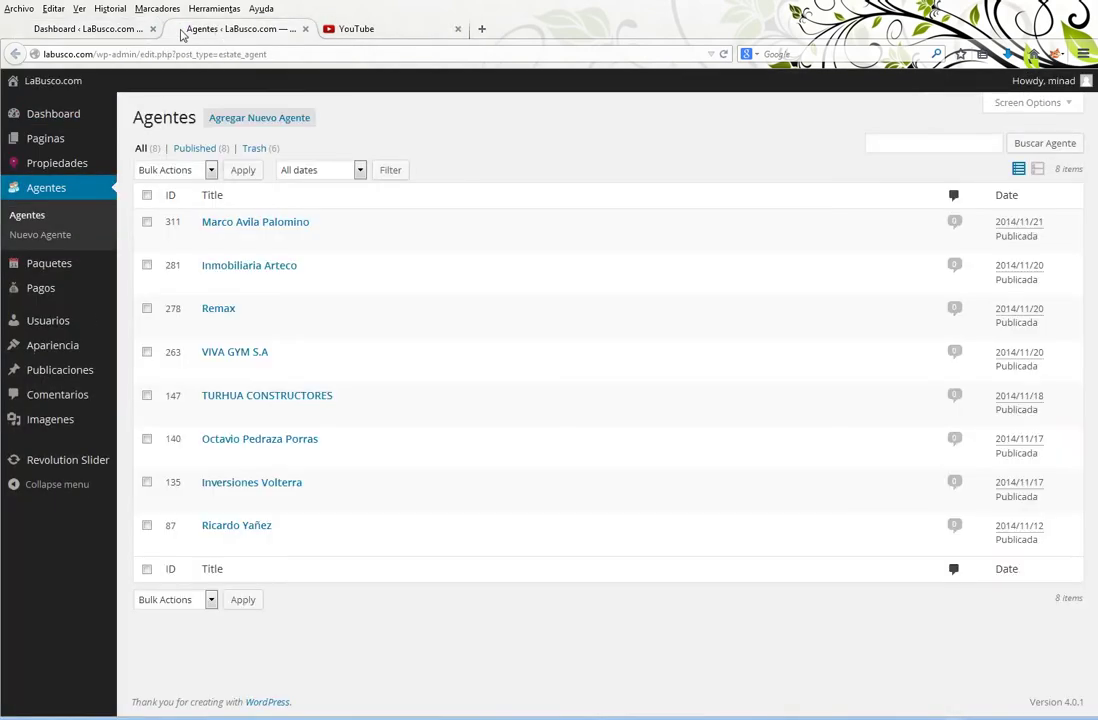
pyautogui.click(145, 29)
pyautogui.click(174, 32)
pyautogui.click(163, 31)
pyautogui.click(201, 33)
pyautogui.click(147, 36)
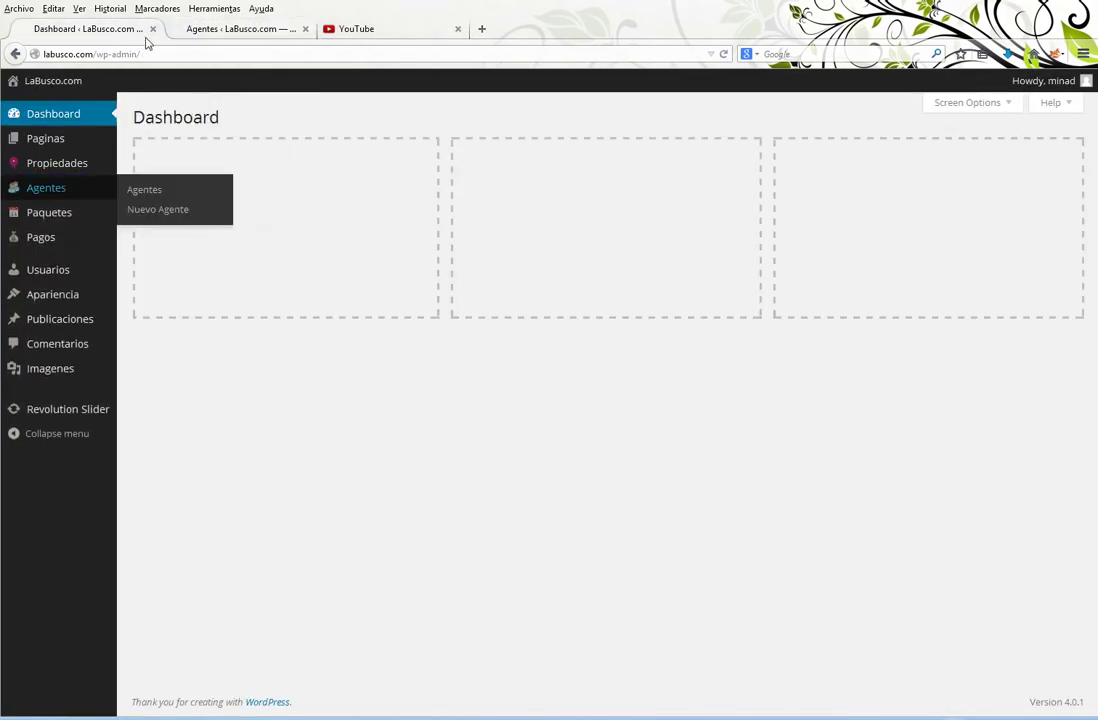
pyautogui.click(200, 34)
pyautogui.click(140, 38)
pyautogui.click(210, 34)
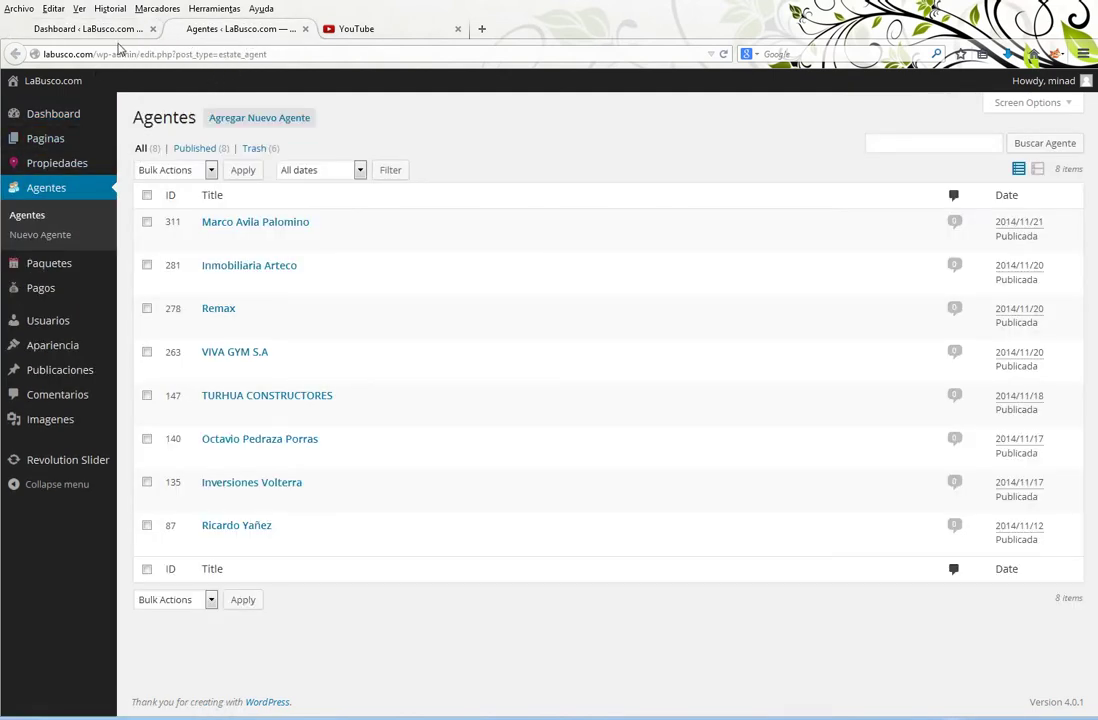
# Open the list of all Paginas in the Dashboard tab and close the YouTube tab.
pyautogui.click(98, 29)
pyautogui.click(58, 141)
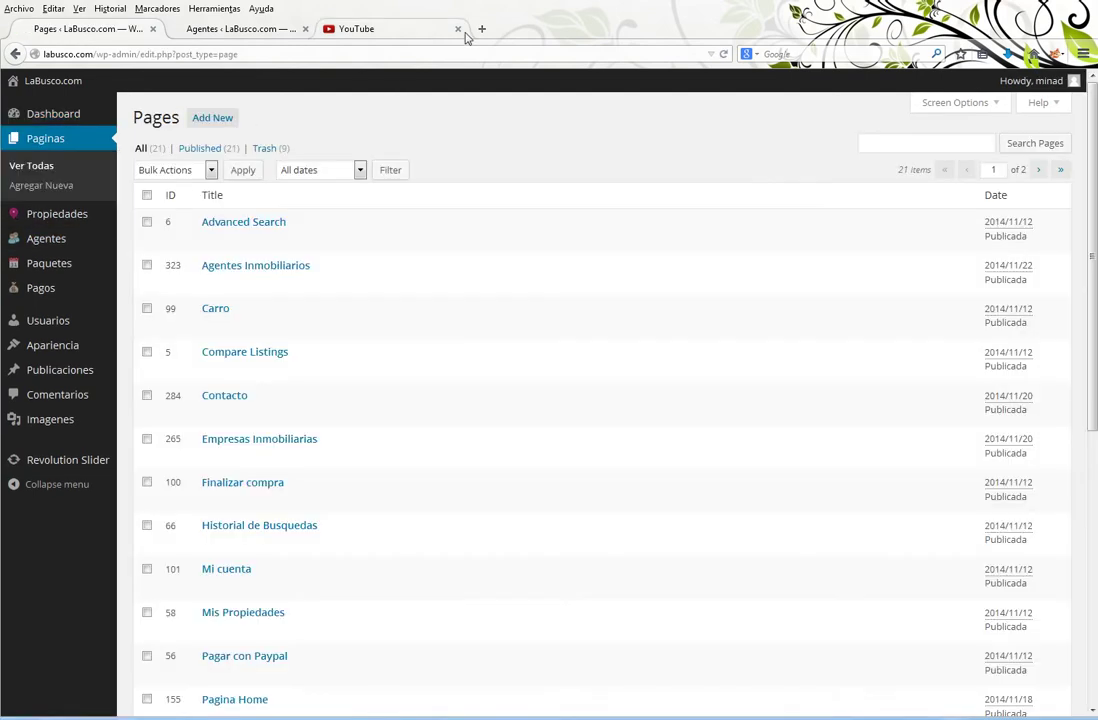
pyautogui.click(458, 29)
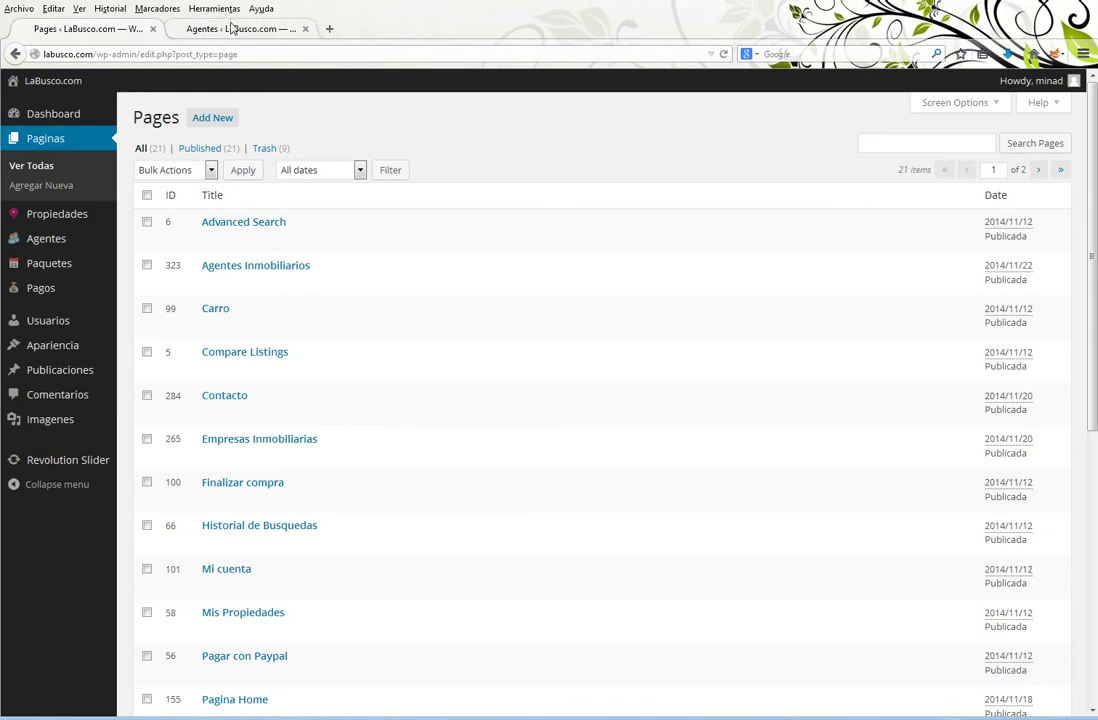
pyautogui.hotkey('ctrl', 'Tab')
pyautogui.hotkey('ctrl', 'Tab')
pyautogui.hotkey('ctrl', 'Tab')
pyautogui.click(98, 32)
pyautogui.click(213, 32)
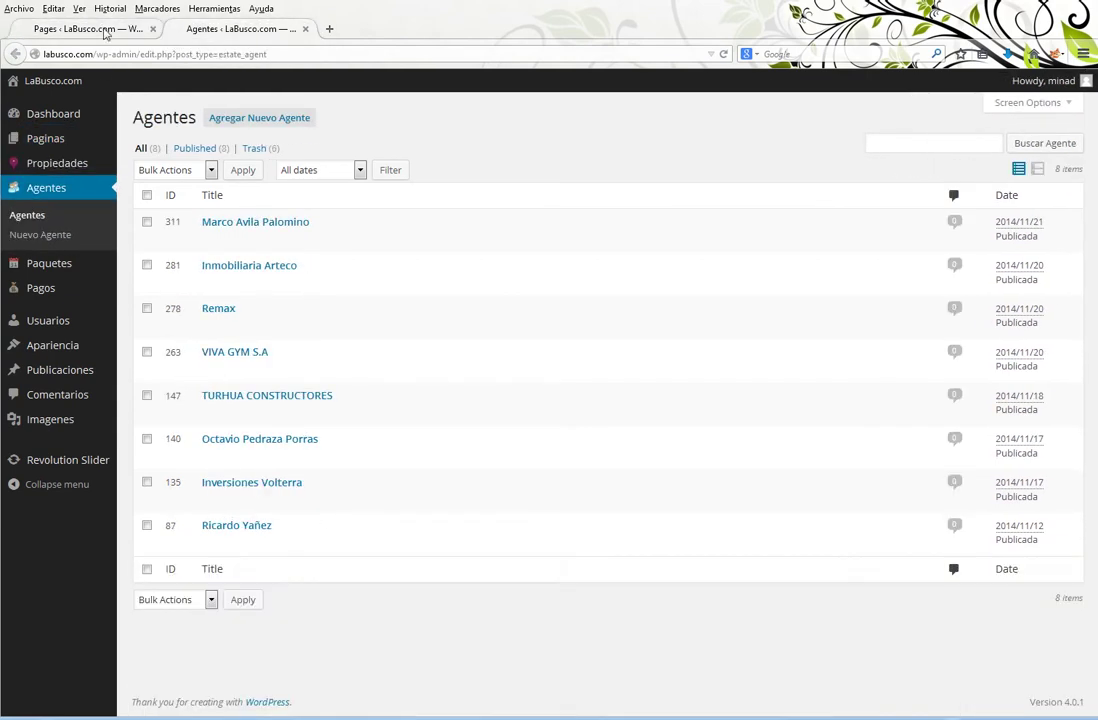
# Open the Agentes Inmobiliarios page for editing and examine the agent cards of its published version in a separate tab.
pyautogui.click(107, 31)
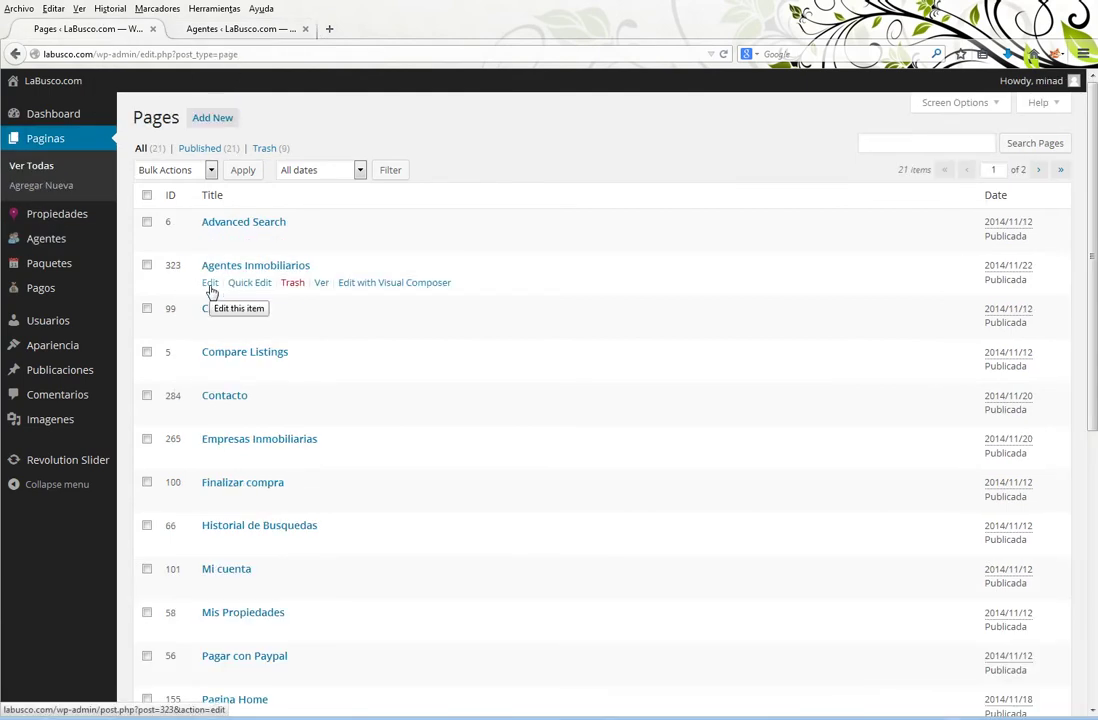
pyautogui.click(210, 285)
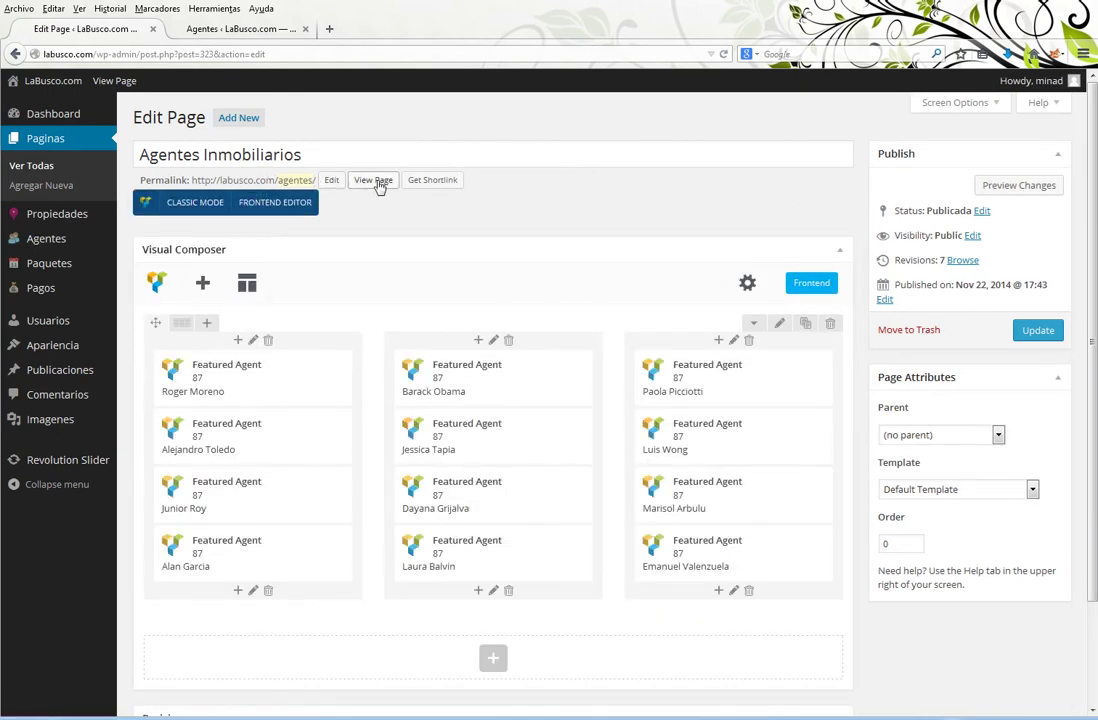
pyautogui.middleClick(372, 190)
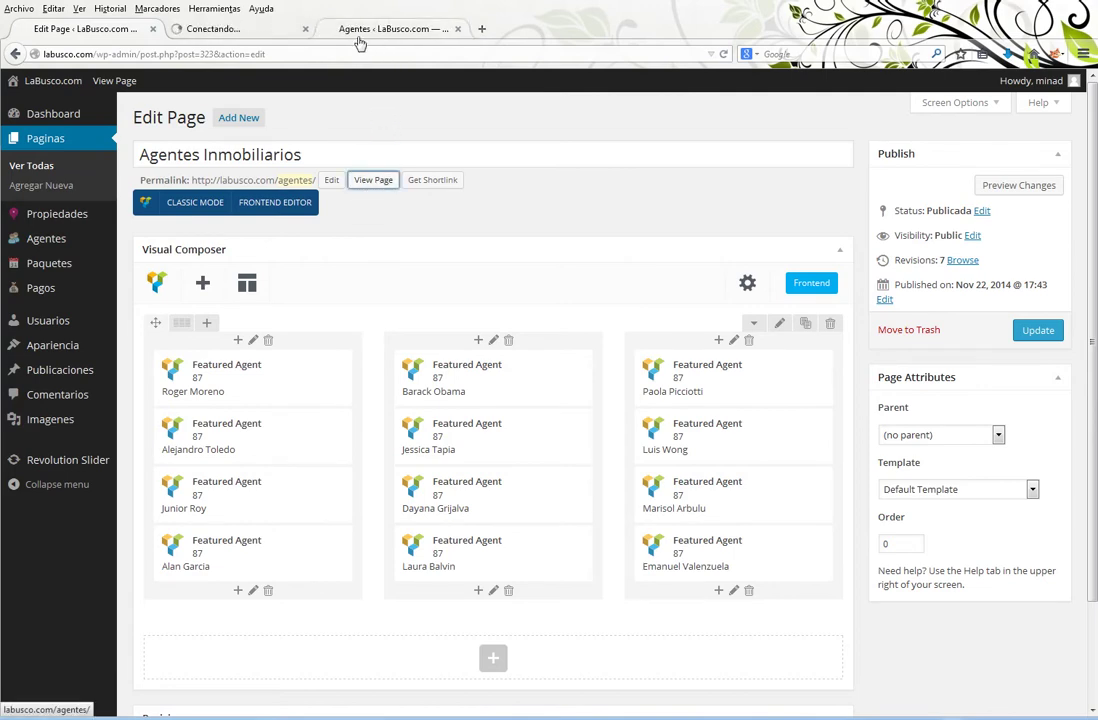
pyautogui.moveTo(245, 37)
pyautogui.mouseDown()
pyautogui.moveTo(419, 12)
pyautogui.moveTo(250, 28)
pyautogui.mouseUp()
pyautogui.click(380, 29)
pyautogui.click(268, 37)
pyautogui.click(358, 28)
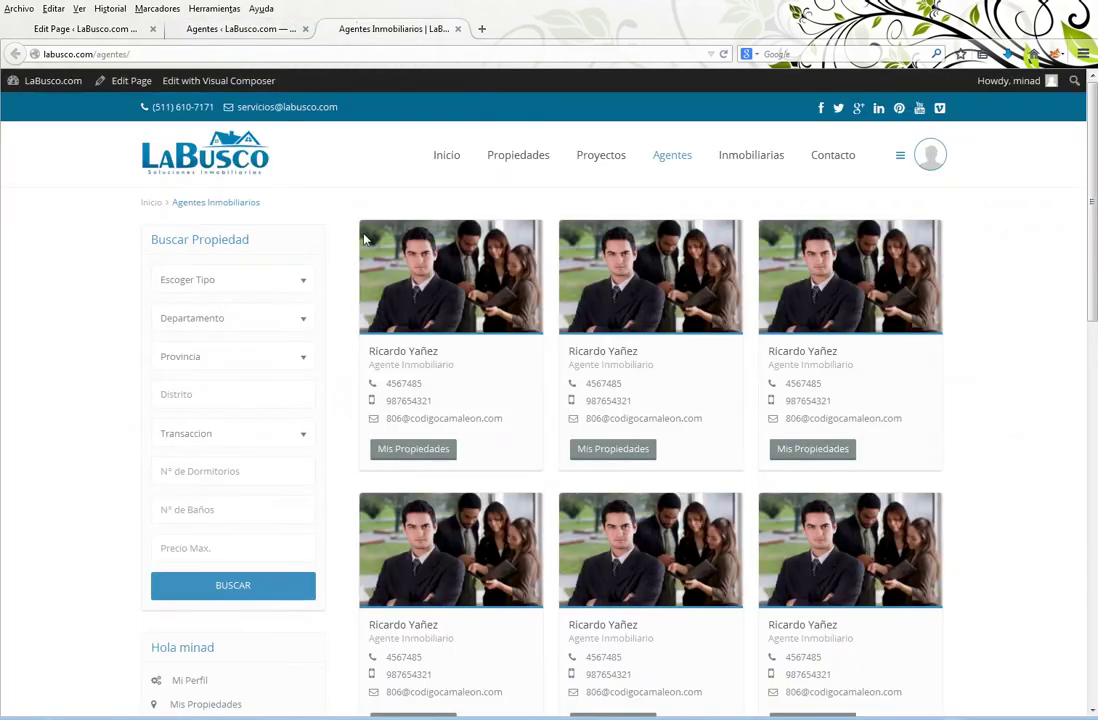
pyautogui.scroll(-3, 534, 451)
pyautogui.scroll(3, 514, 549)
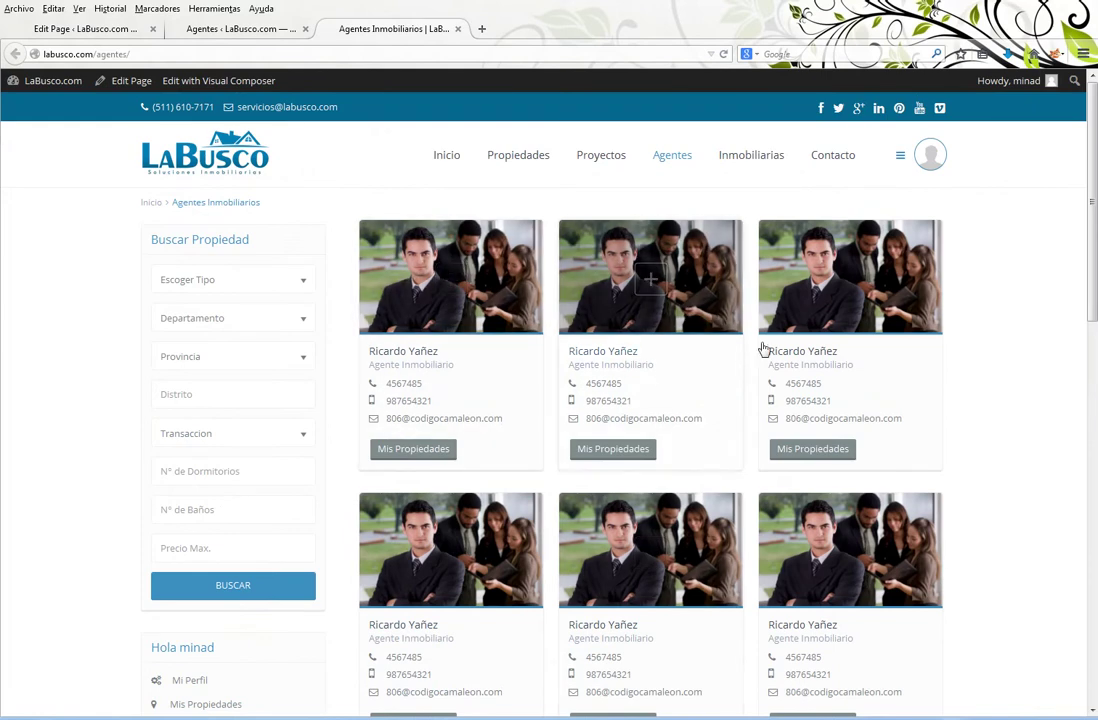
# Inspect the Agent Id and Notes settings of the first column's third Featured Agent in the page editor, and leave without saving.
pyautogui.click(104, 33)
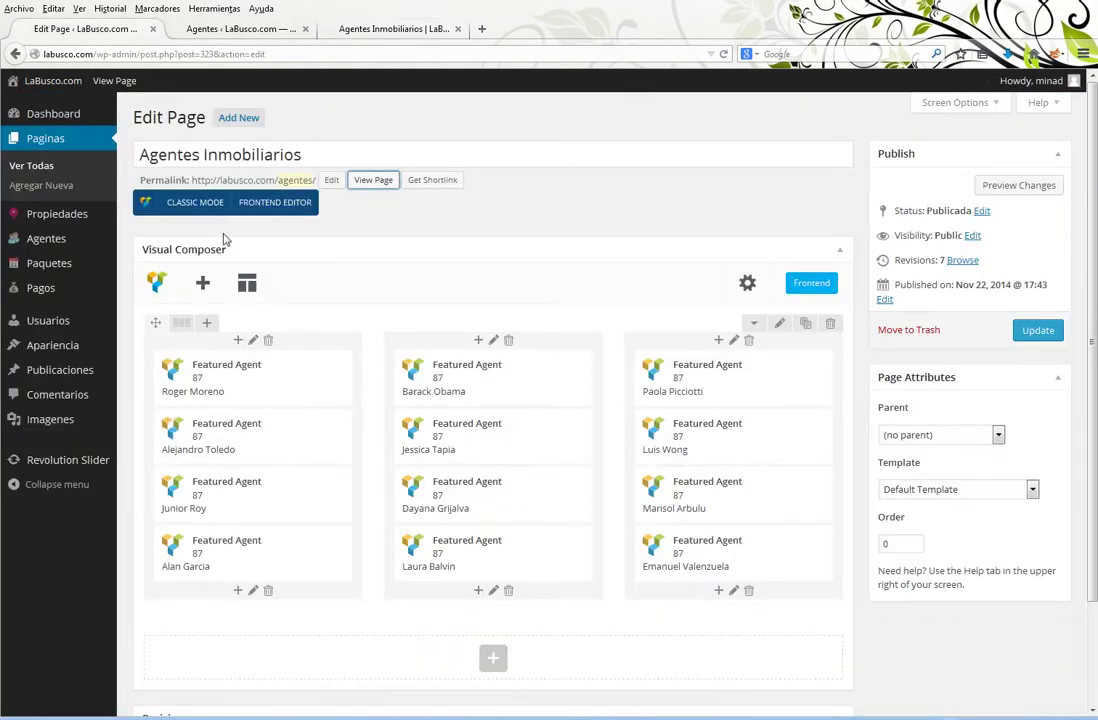
pyautogui.moveTo(260, 416)
pyautogui.moveTo(311, 376)
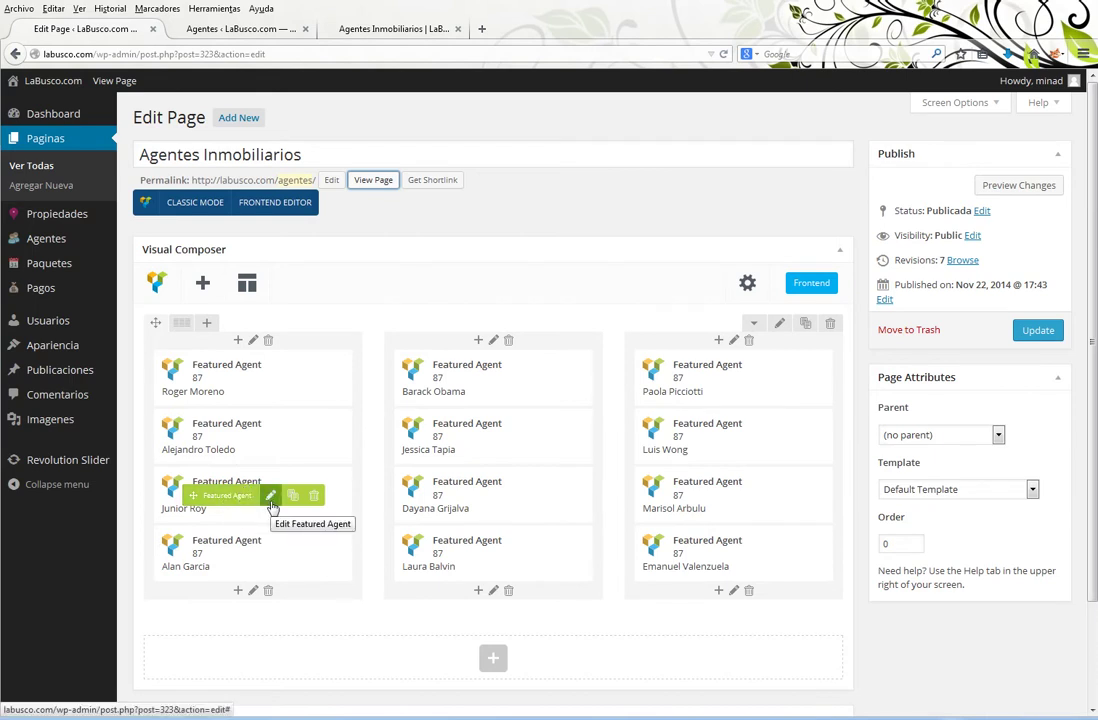
pyautogui.click(271, 497)
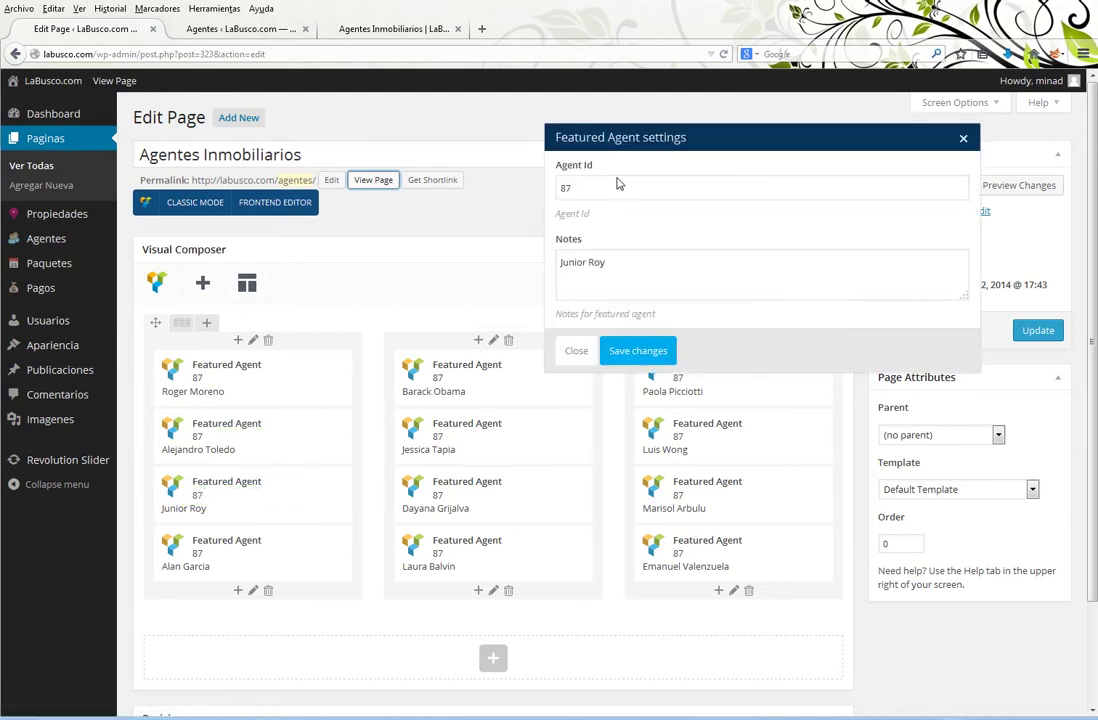
pyautogui.doubleClick(609, 188)
pyautogui.click(622, 273)
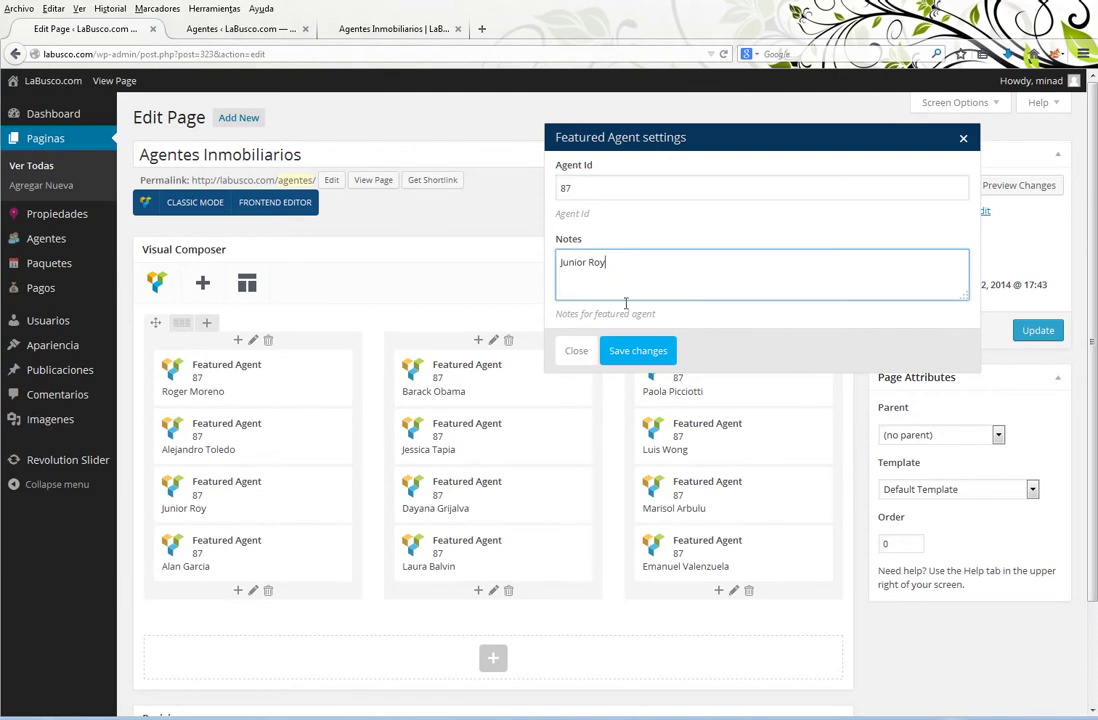
pyautogui.click(577, 350)
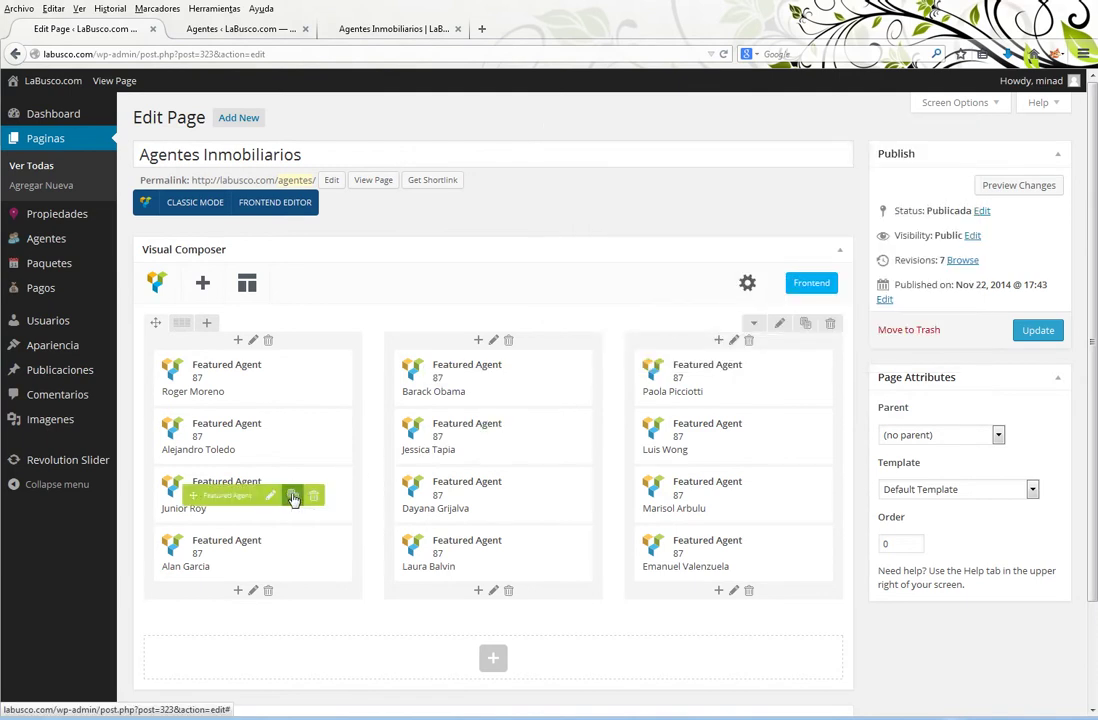
# Duplicate the first column's third Featured Agent and delete the copy.
pyautogui.click(293, 498)
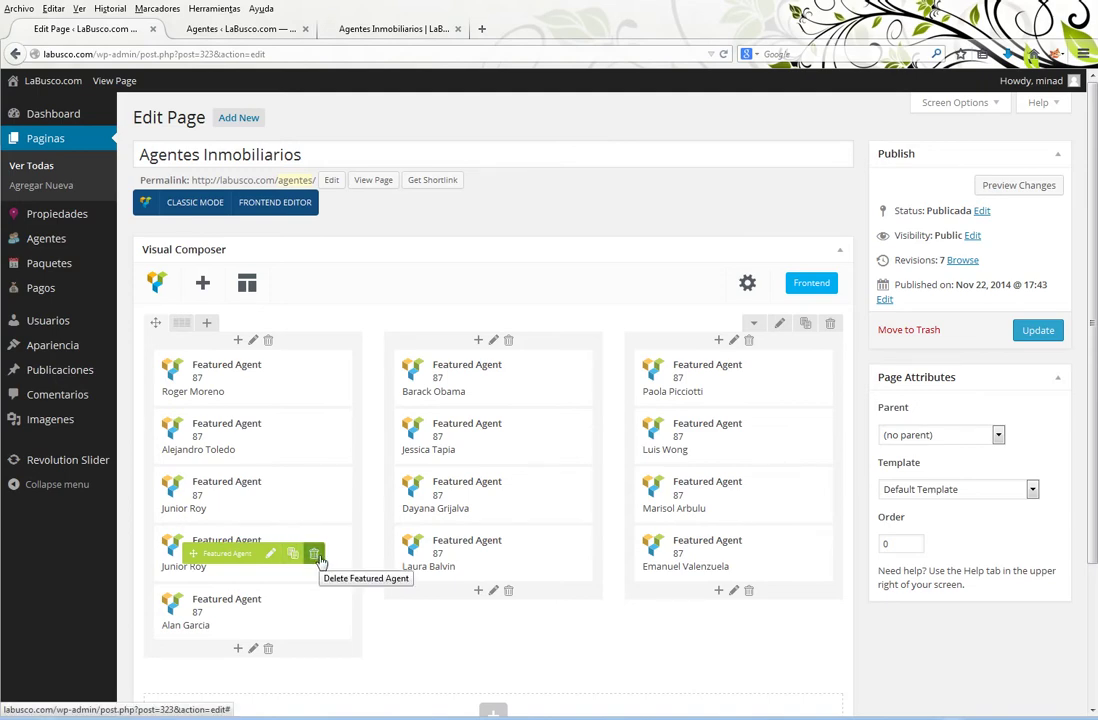
pyautogui.click(316, 556)
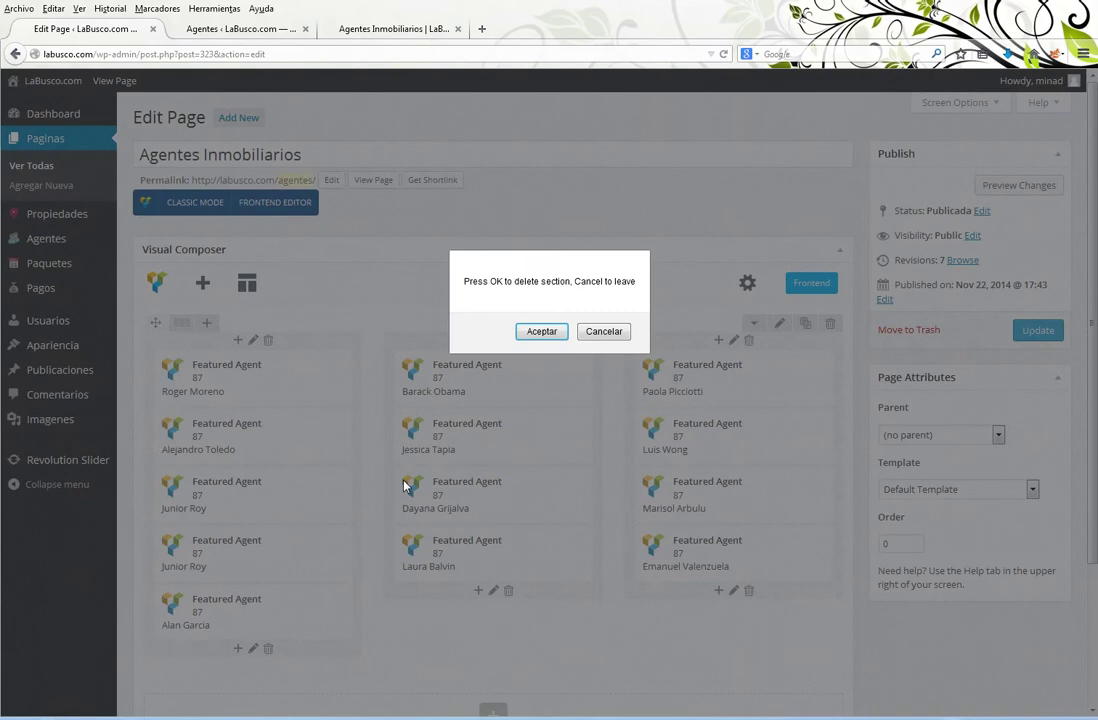
pyautogui.click(540, 331)
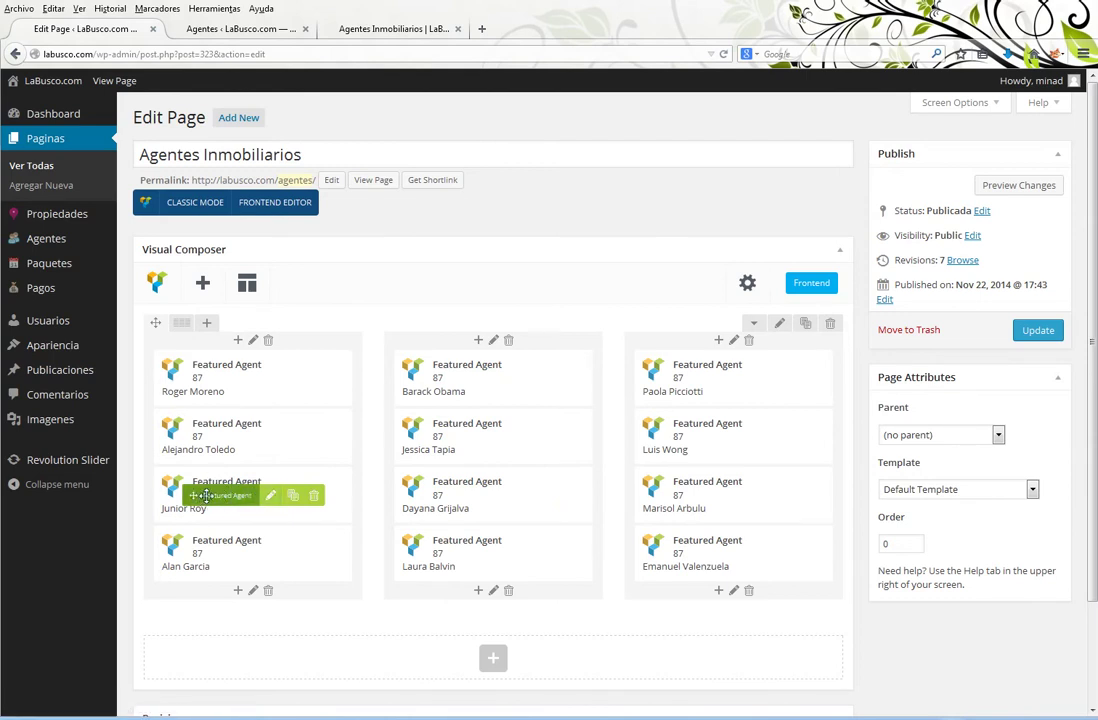
# Move the first column's third Featured Agent to the top of the second column, and the second column's top agent to the first column's top.
pyautogui.moveTo(203, 471); pyautogui.dragTo(206, 445)
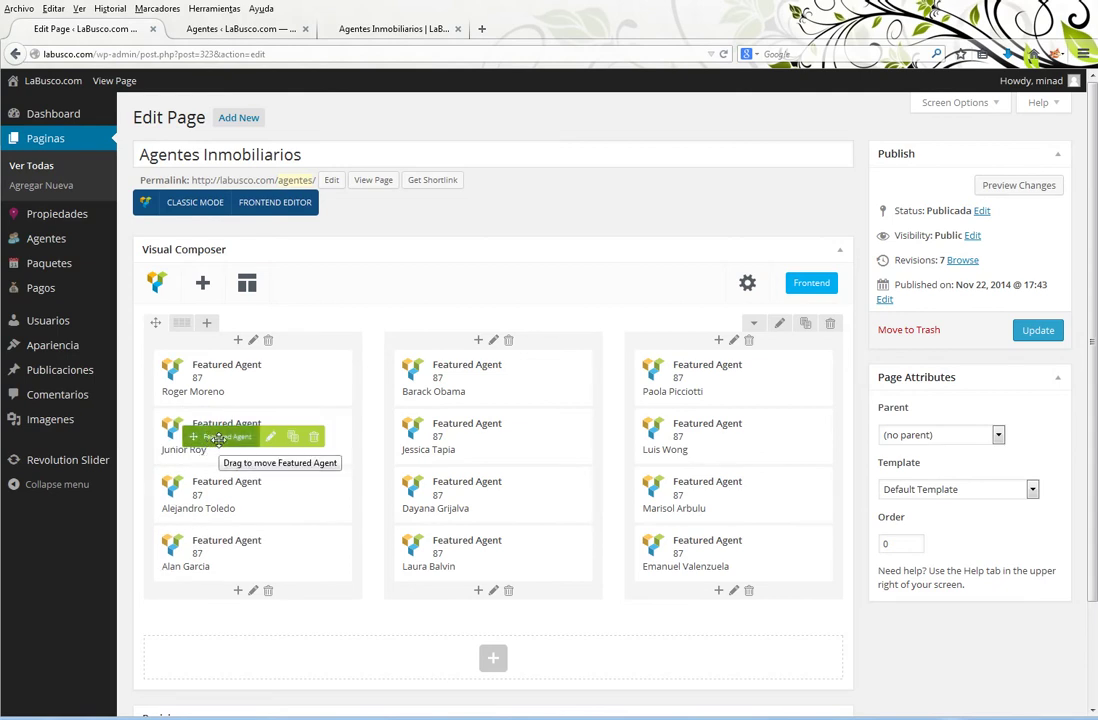
pyautogui.moveTo(218, 440); pyautogui.dragTo(231, 385)
pyautogui.moveTo(328, 393); pyautogui.dragTo(459, 500)
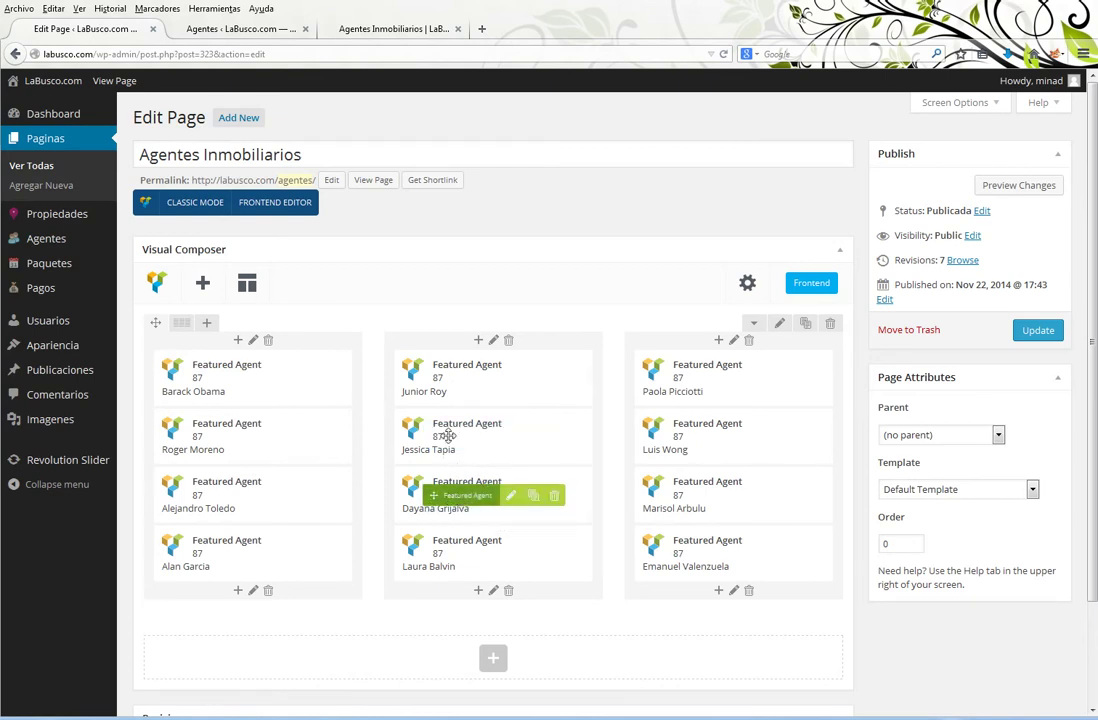
# Move the second column's third Featured Agent to the top of that column and duplicate it.
pyautogui.moveTo(447, 499); pyautogui.dragTo(452, 372)
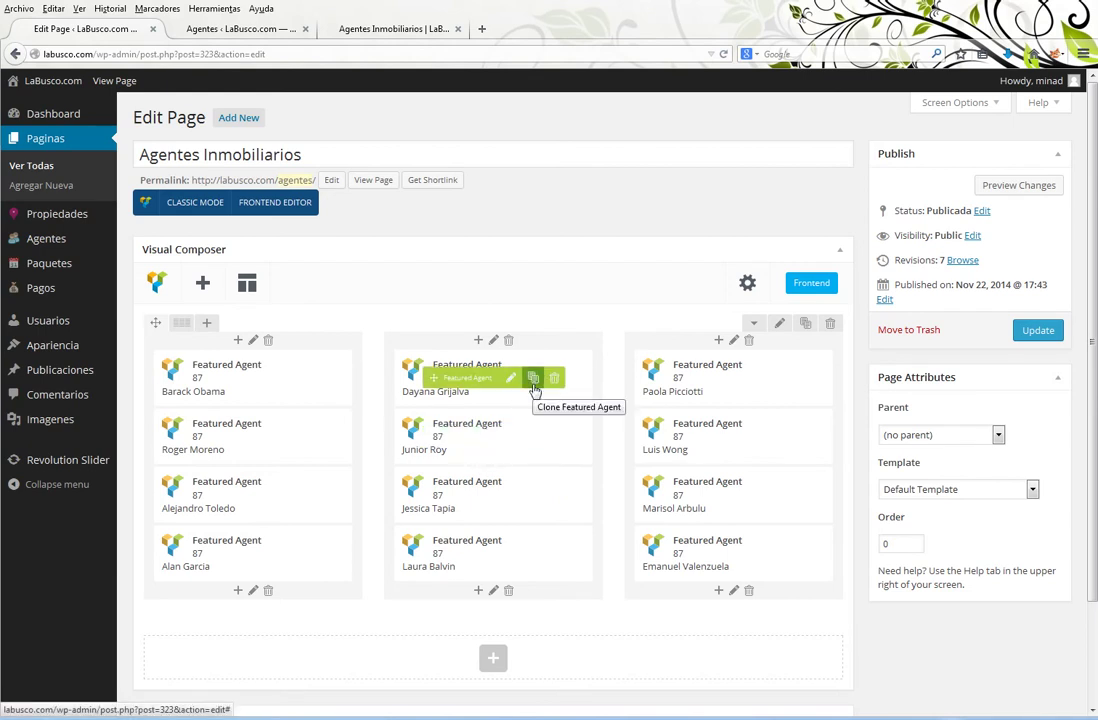
pyautogui.click(533, 379)
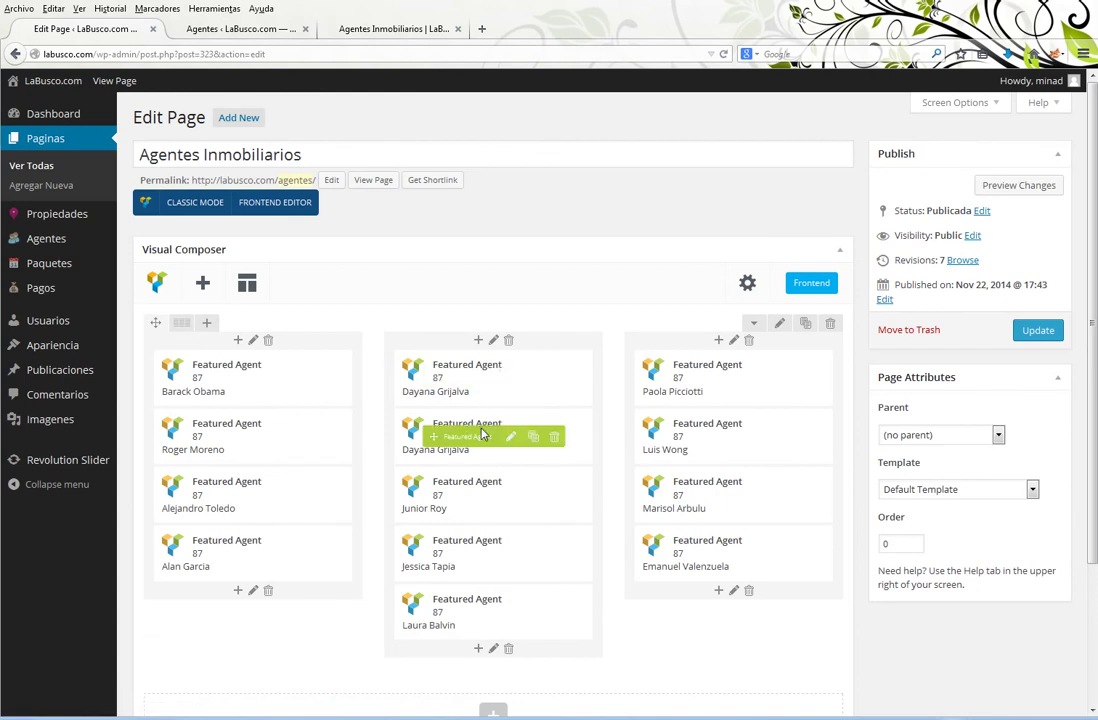
# Open the settings of the duplicated Featured Agent, second in the middle column, and clear its Notes and Agent Id.
pyautogui.moveTo(490, 432)
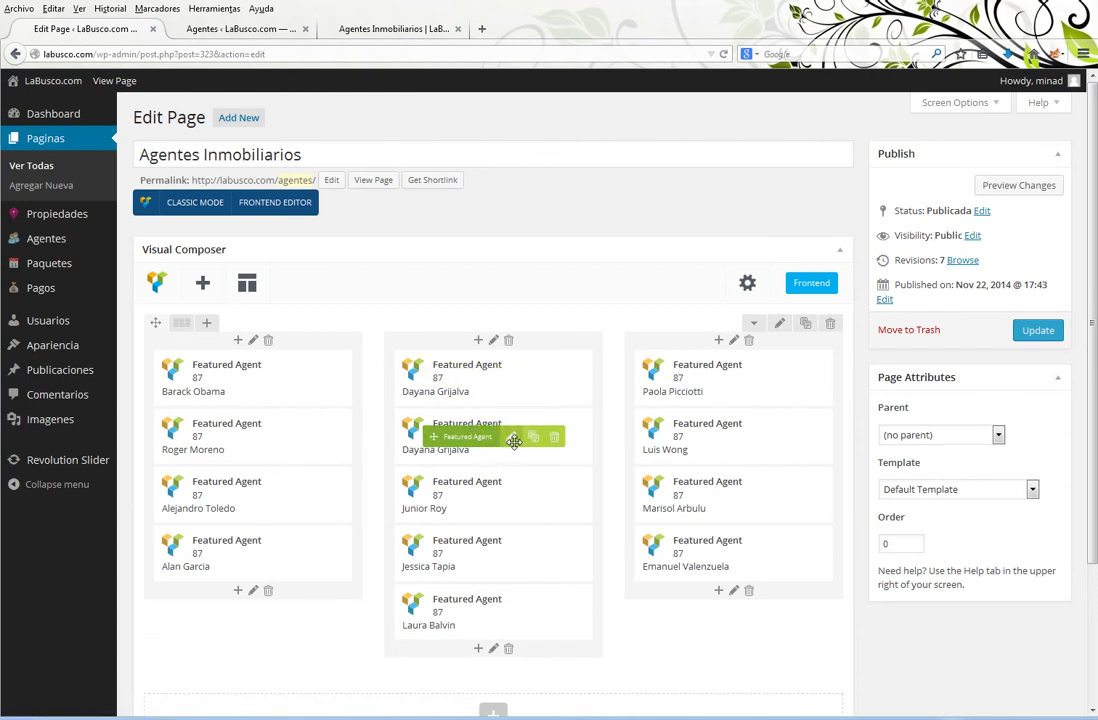
pyautogui.click(513, 440)
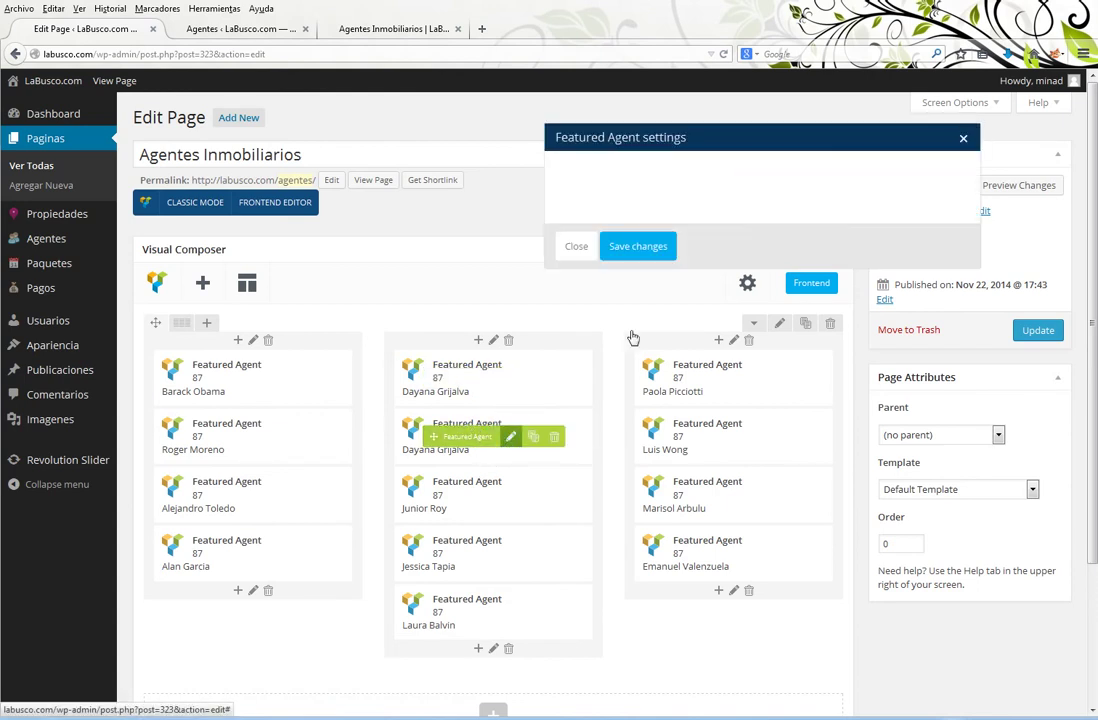
pyautogui.moveTo(660, 278); pyautogui.dragTo(473, 251)
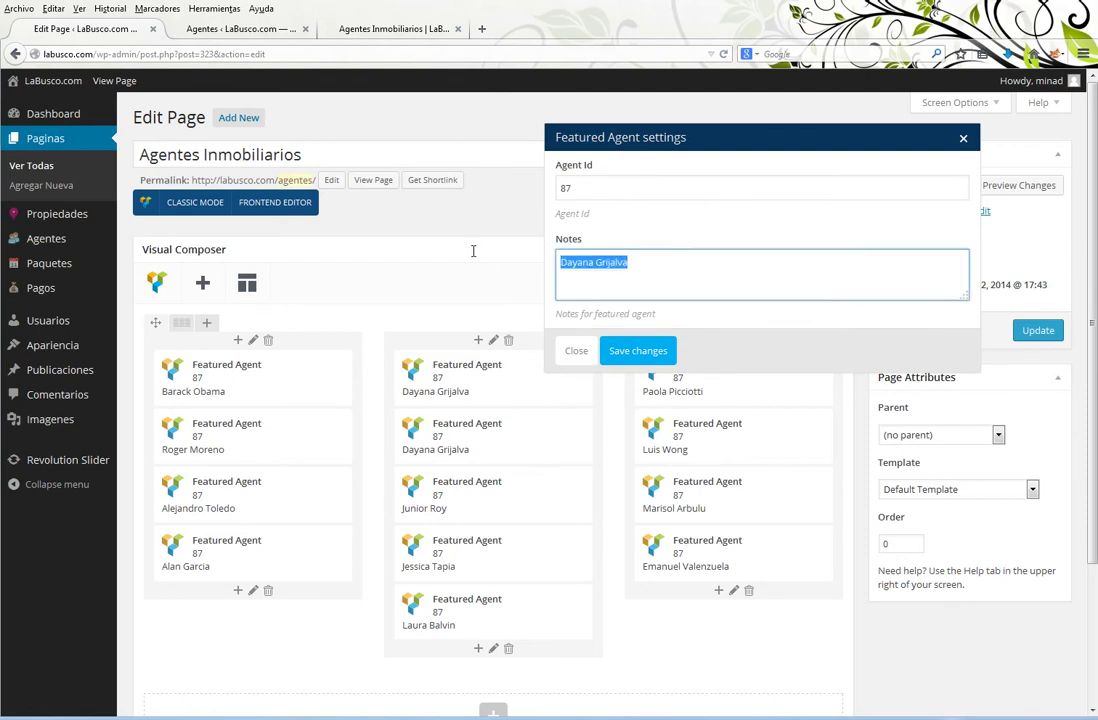
pyautogui.press('BackSpace')
pyautogui.moveTo(592, 196); pyautogui.dragTo(471, 197)
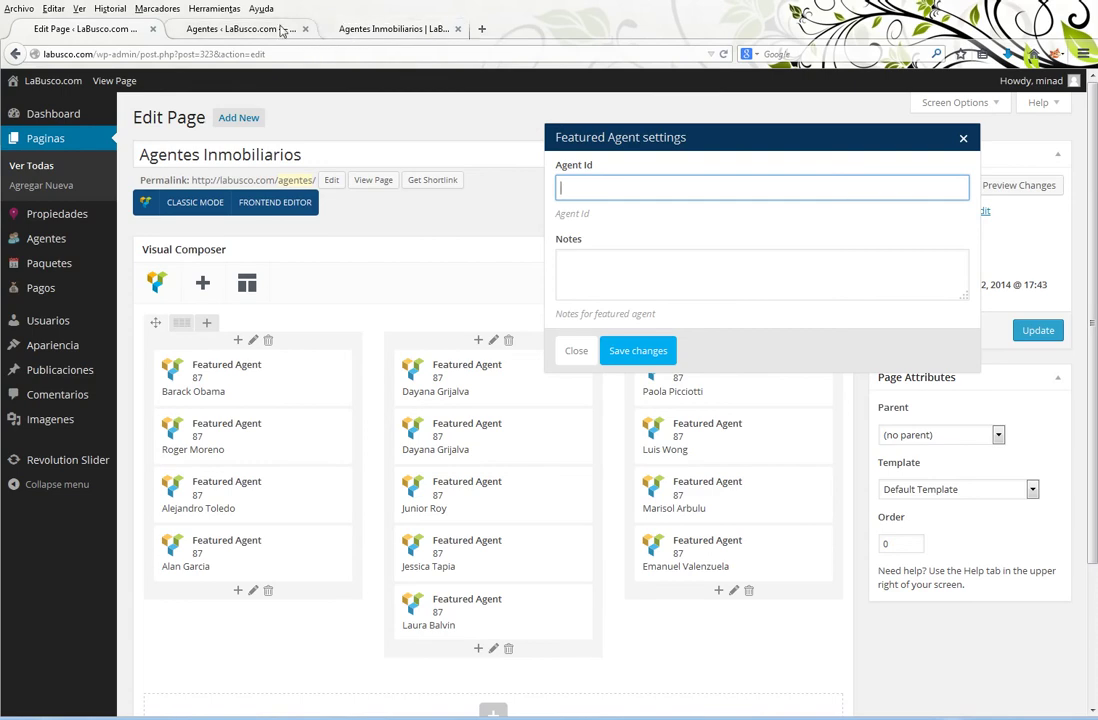
# Copy the name of the first agent in the Agentes list into the duplicated Featured Agent's Notes.
pyautogui.click(367, 30)
pyautogui.click(278, 33)
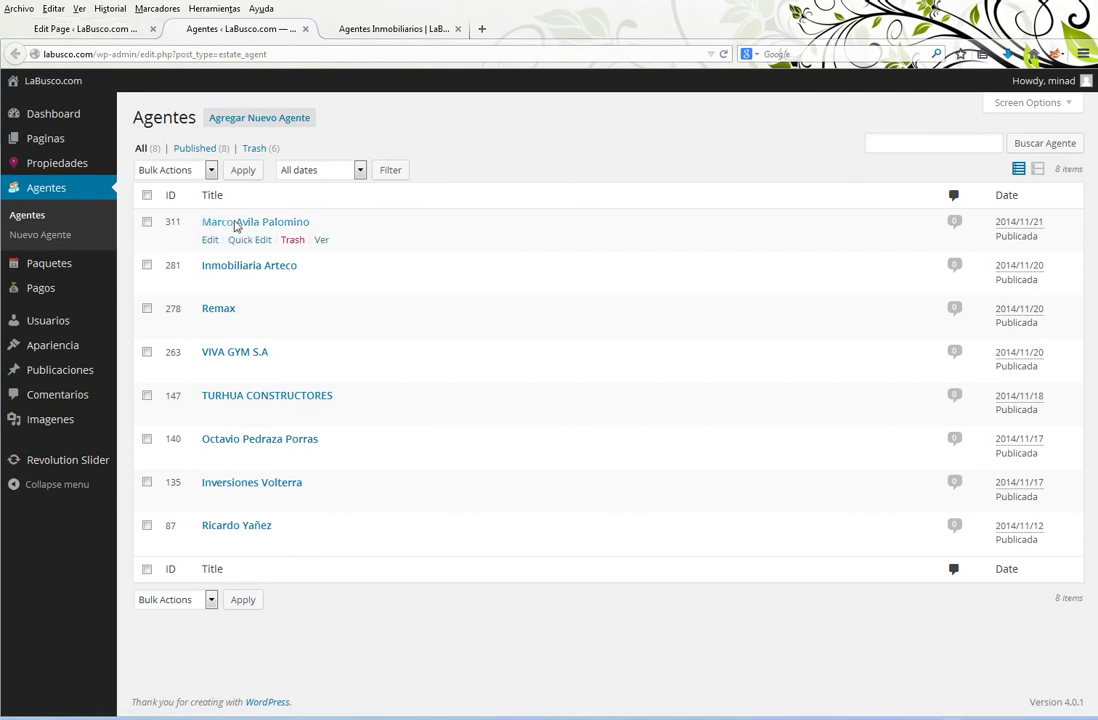
pyautogui.moveTo(313, 223); pyautogui.dragTo(202, 230)
pyautogui.hotkey('ctrl', 'c')
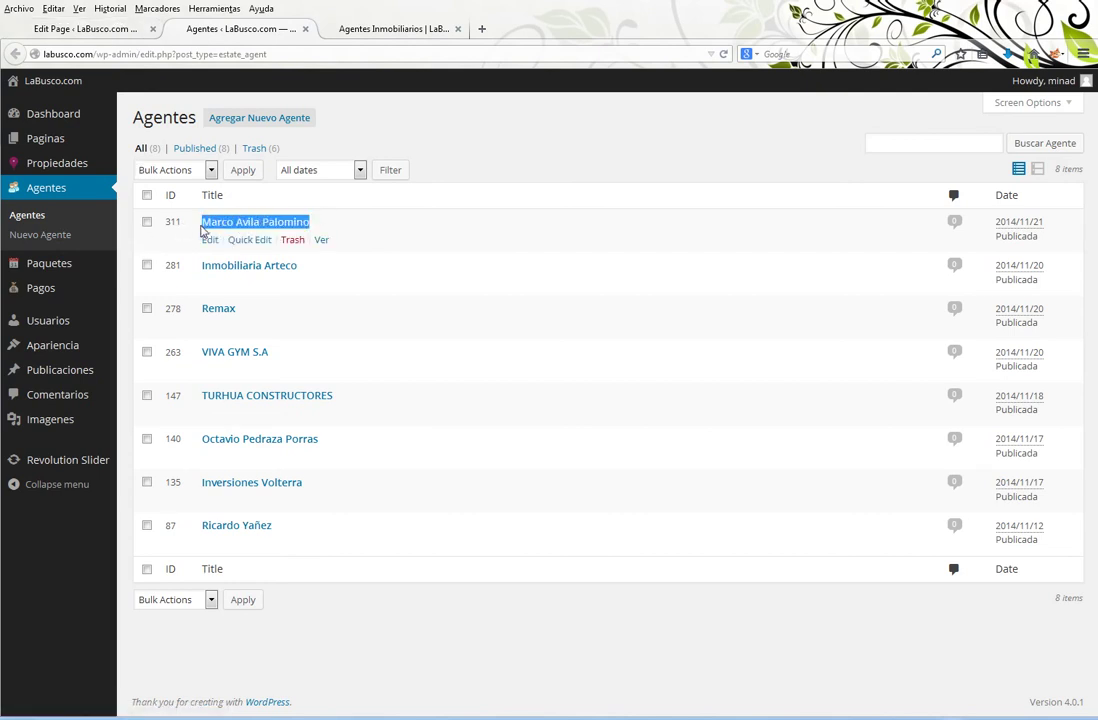
pyautogui.click(88, 28)
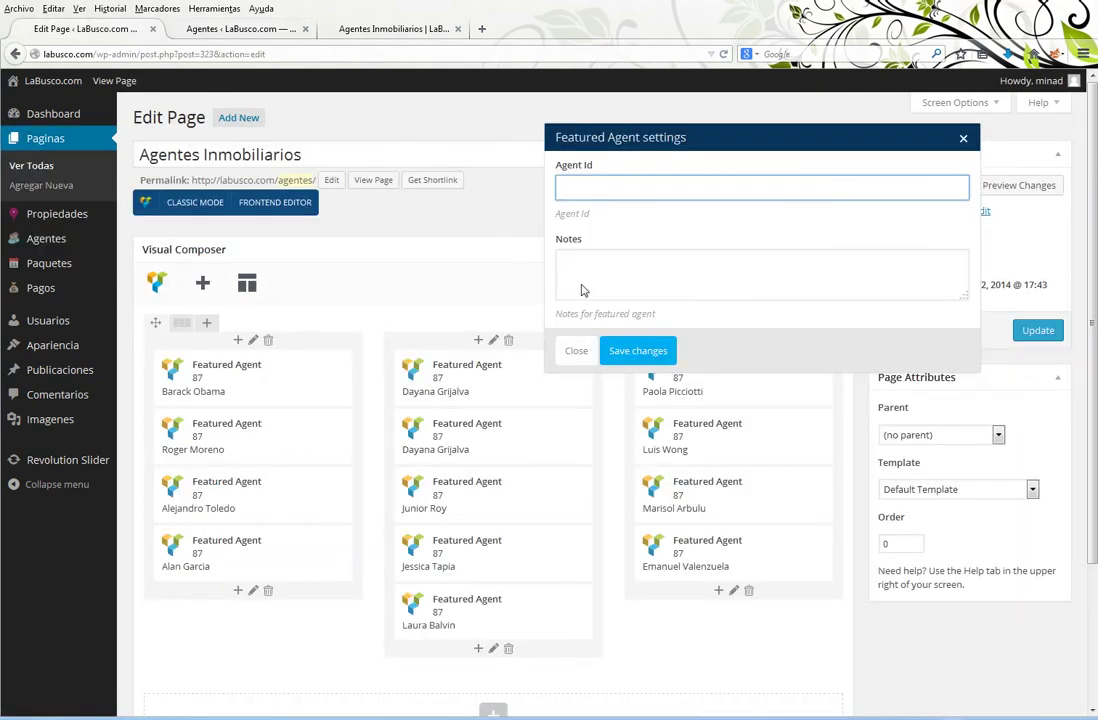
pyautogui.click(612, 284)
pyautogui.hotkey('ctrl', 'v')
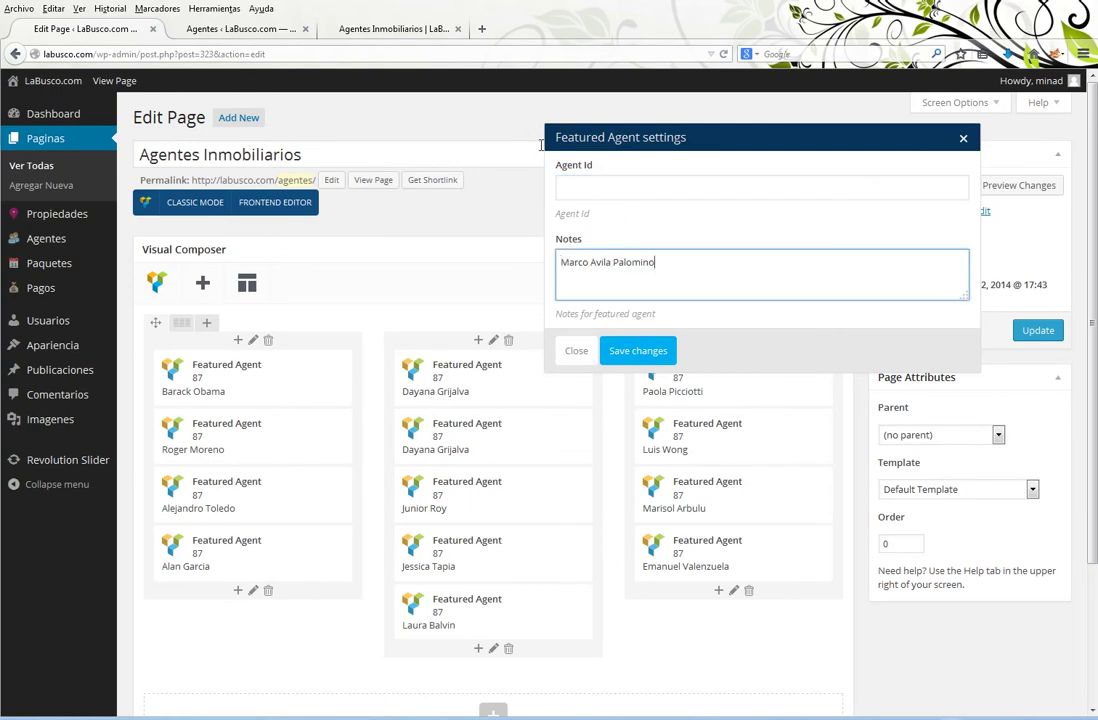
# Set the duplicated block's Agent Id to 311, matching the first agent in the Agentes list, and save the block's settings.
pyautogui.click(612, 188)
pyautogui.click(196, 24)
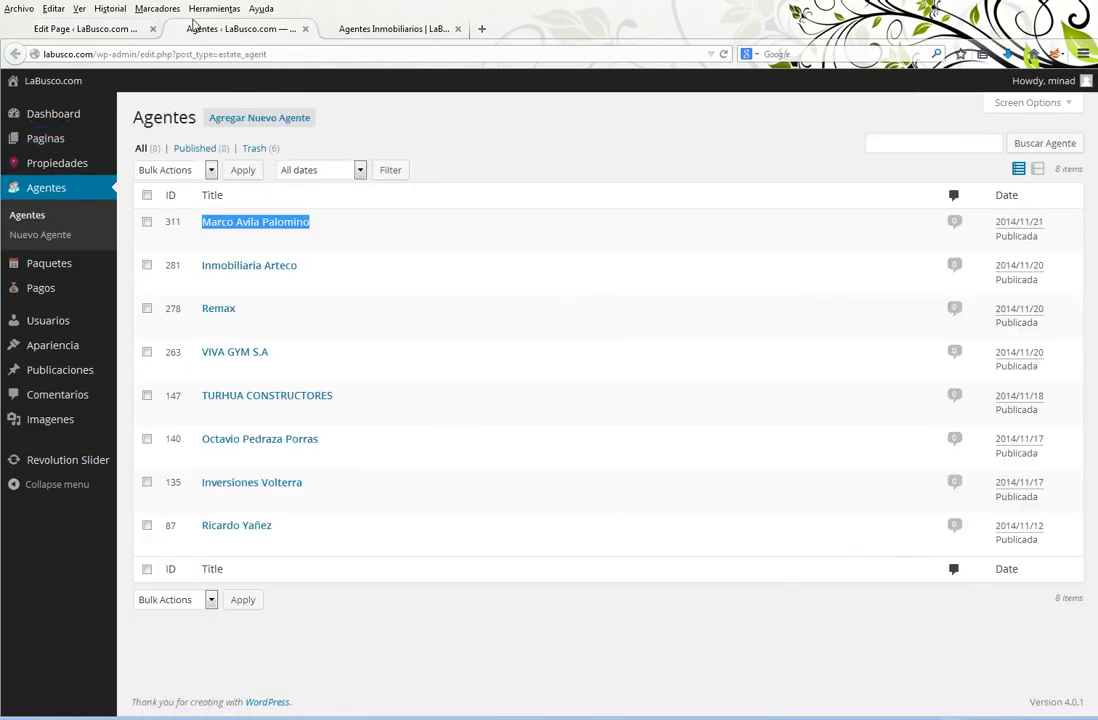
pyautogui.click(183, 229)
pyautogui.click(106, 32)
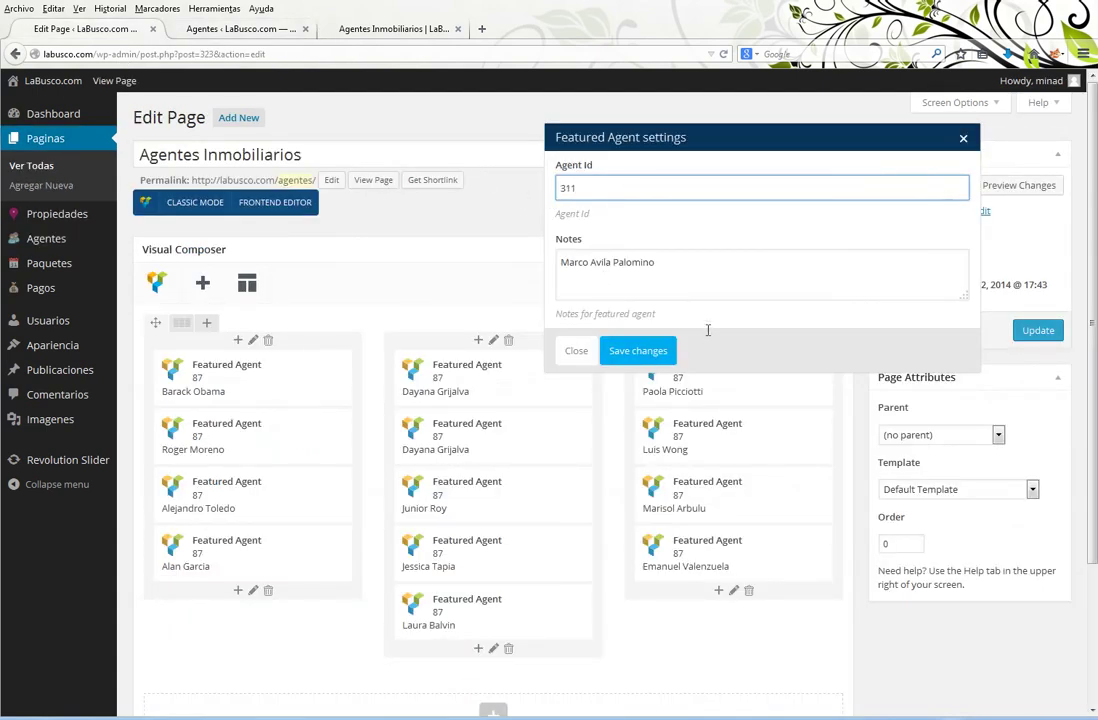
pyautogui.click(640, 352)
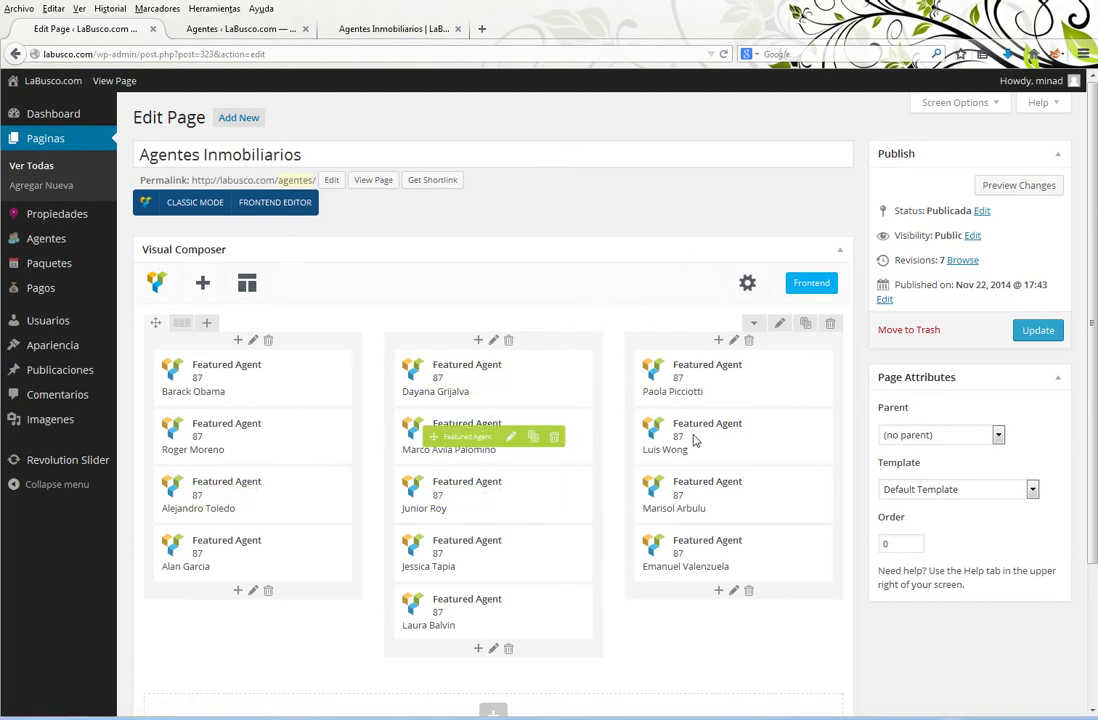
# Update the Agentes Inmobiliarios page and reload its published version to check the new agent's card in the second column.
pyautogui.click(1038, 332)
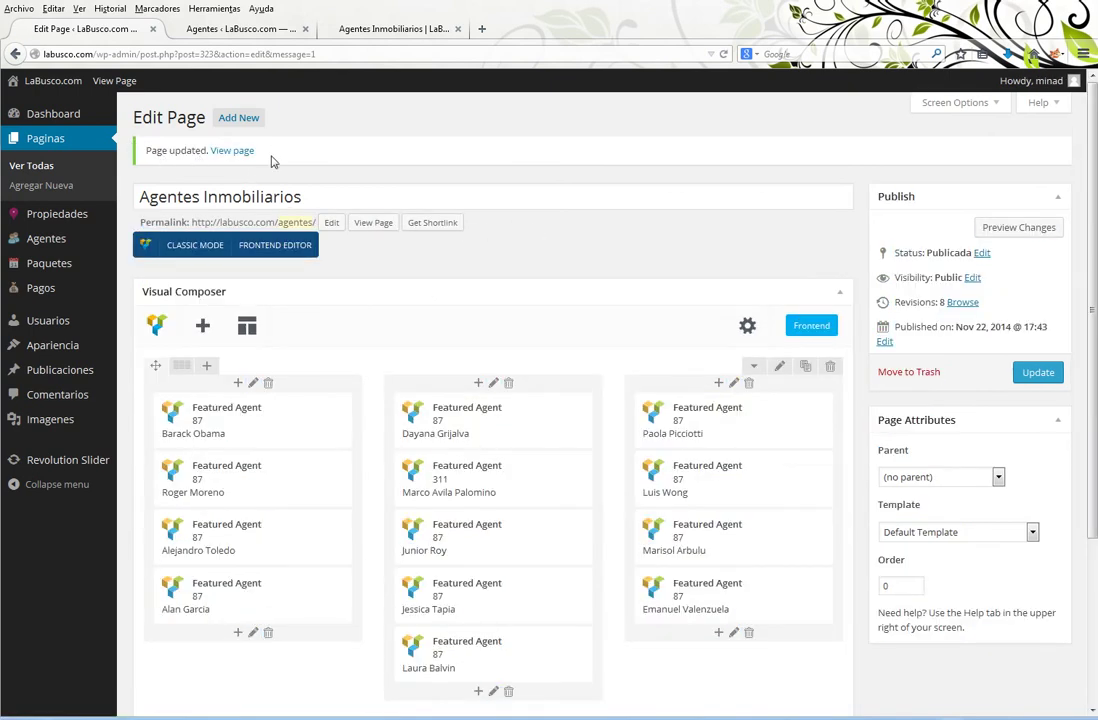
pyautogui.moveTo(273, 162); pyautogui.dragTo(154, 162)
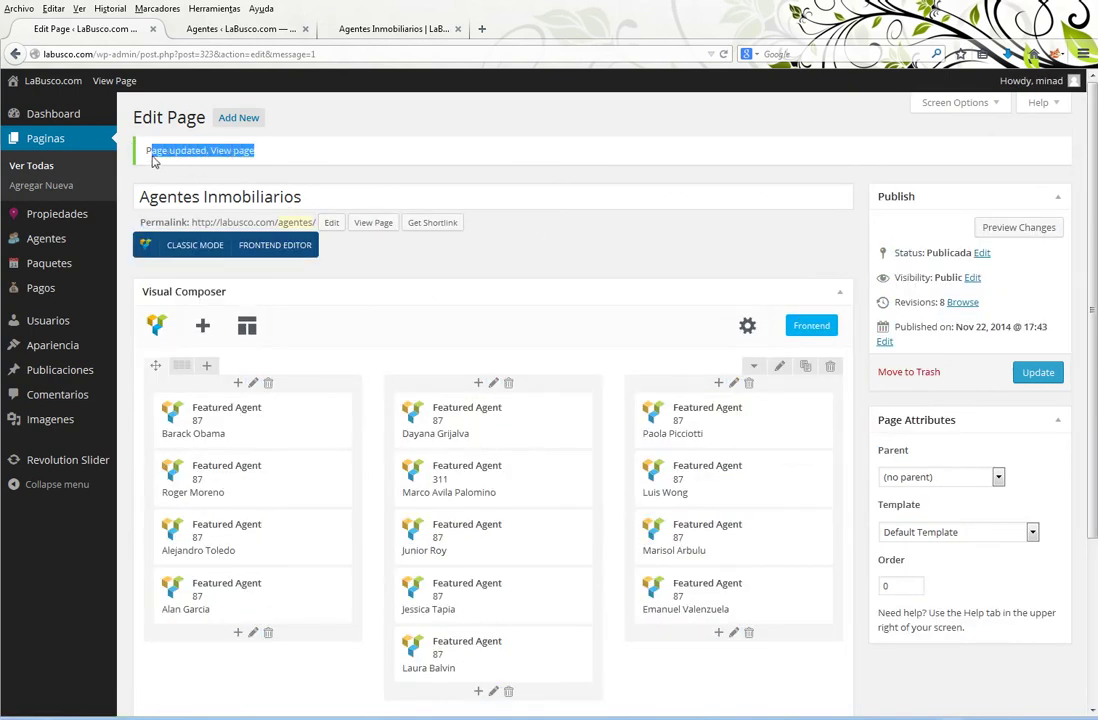
pyautogui.moveTo(440, 413)
pyautogui.mouseDown()
pyautogui.moveTo(446, 420)
pyautogui.moveTo(172, 420)
pyautogui.moveTo(450, 428)
pyautogui.moveTo(446, 476)
pyautogui.moveTo(448, 420)
pyautogui.moveTo(448, 478)
pyautogui.moveTo(448, 420)
pyautogui.moveTo(270, 423)
pyautogui.moveTo(514, 420)
pyautogui.moveTo(460, 420)
pyautogui.mouseUp()
pyautogui.click(395, 28)
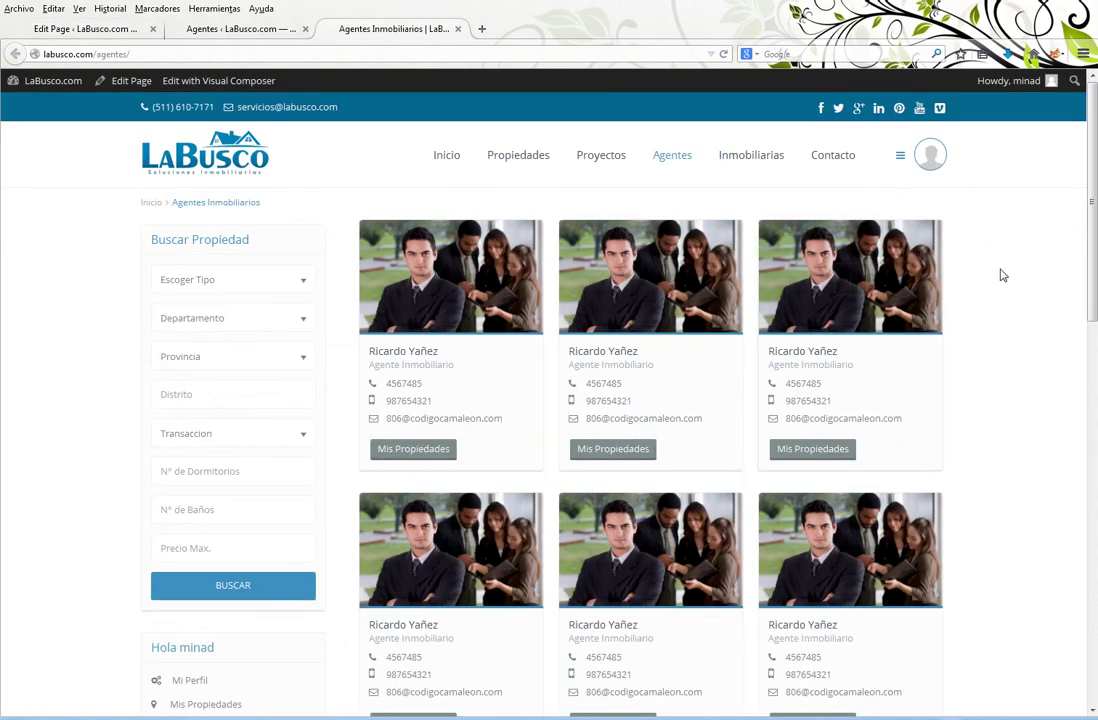
pyautogui.press('F5')
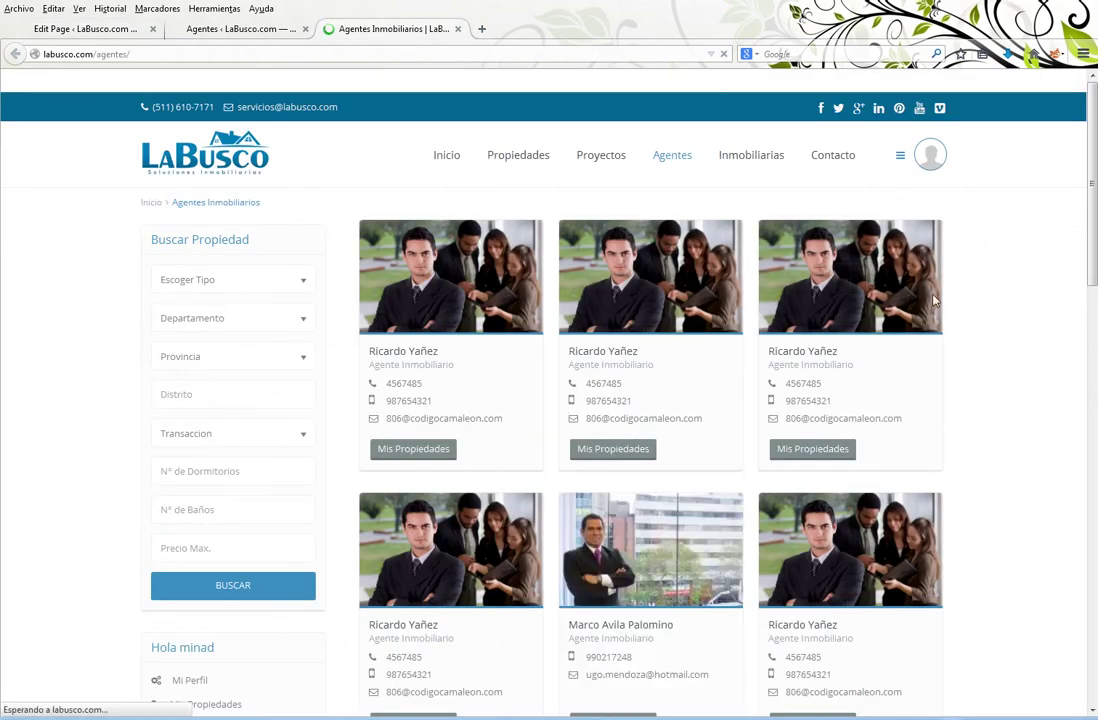
pyautogui.scroll(-1, 663, 530)
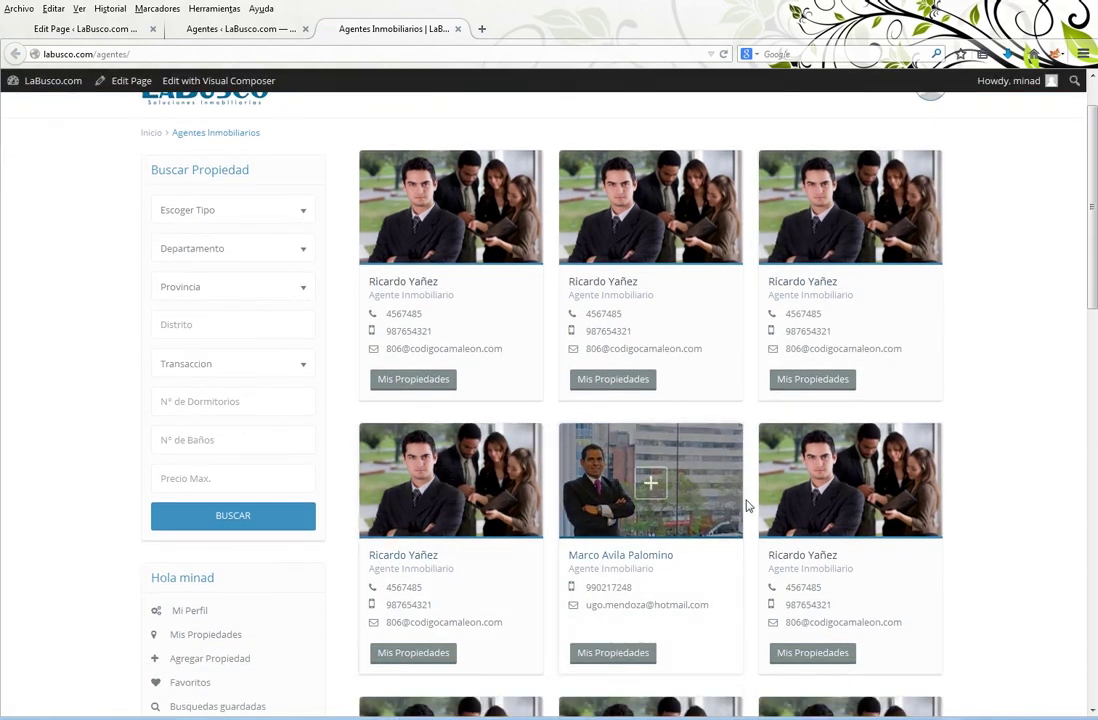